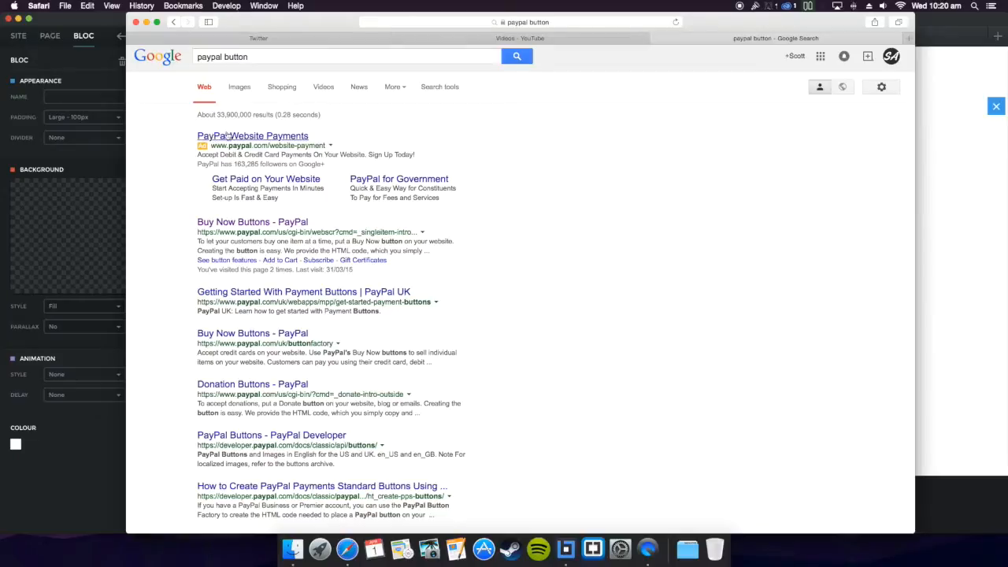
Open PayPal's Buy Now Buttons page from the search results and start creating a payment button of type Buy Now.
{"action": "left_click", "coordinate": [270, 224]}
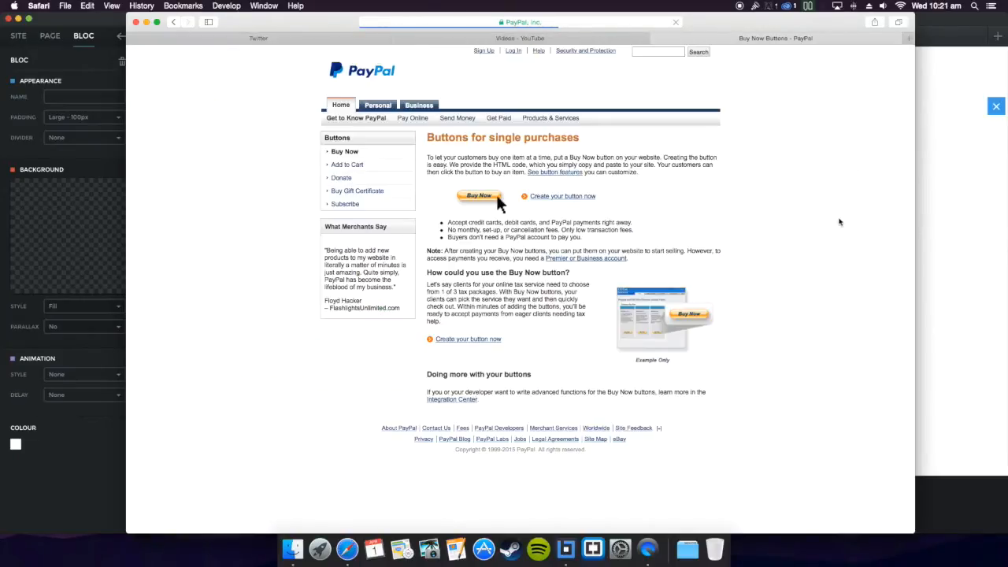
{"action": "left_click", "coordinate": [572, 196]}
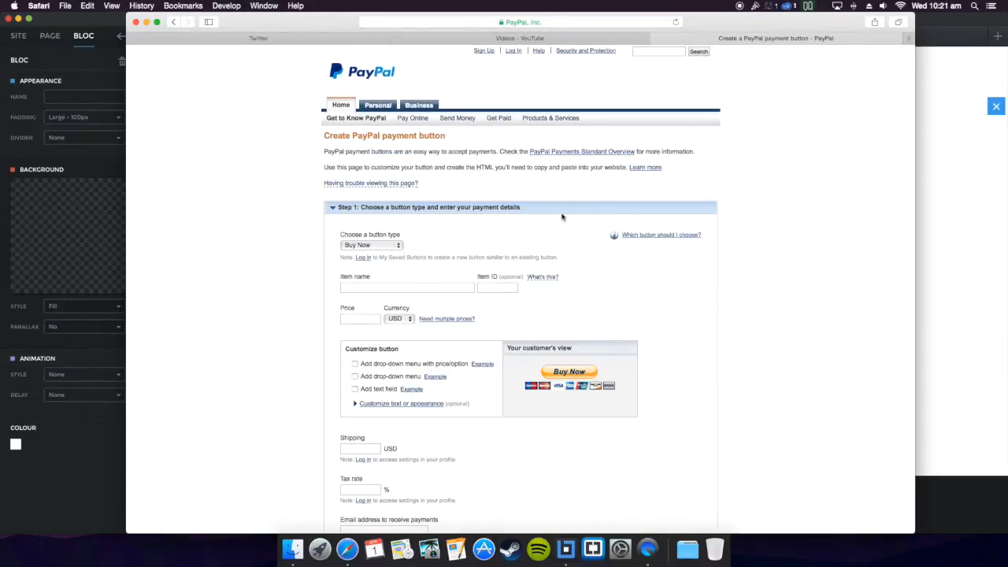
{"action": "left_click", "coordinate": [359, 247]}
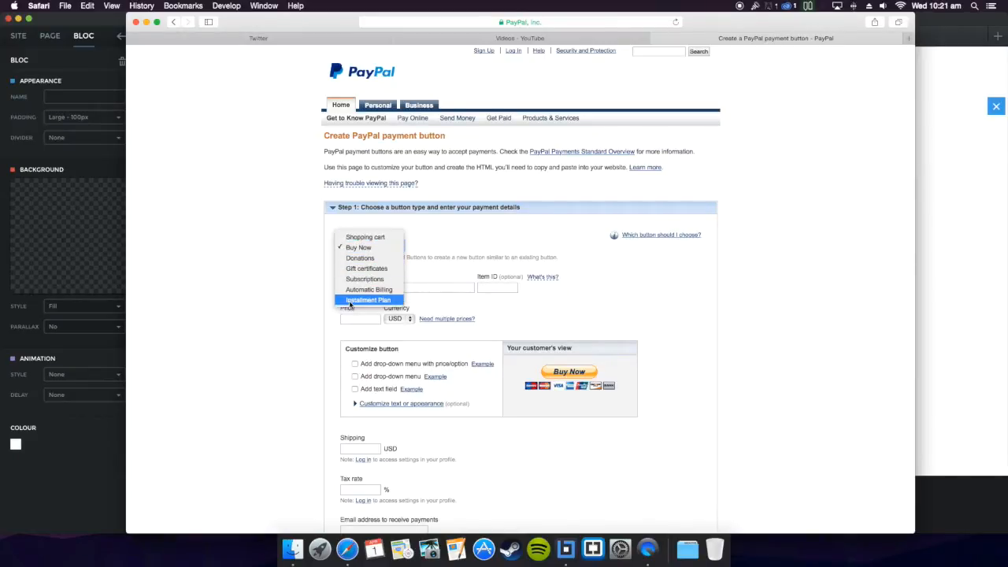
{"action": "left_click", "coordinate": [289, 265]}
Name the item Shoe and set its price to 20.00 GBP.
{"action": "scroll", "coordinate": [299, 265], "scroll_direction": "down", "scroll_amount": 2}
{"action": "left_click", "coordinate": [359, 222]}
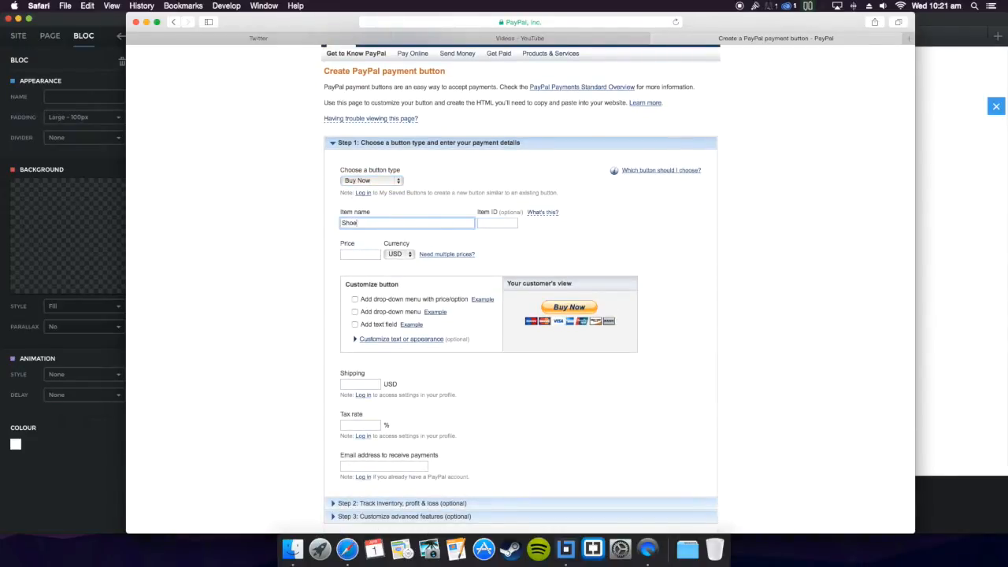
{"action": "left_click", "coordinate": [396, 255]}
{"action": "left_click", "coordinate": [359, 254]}
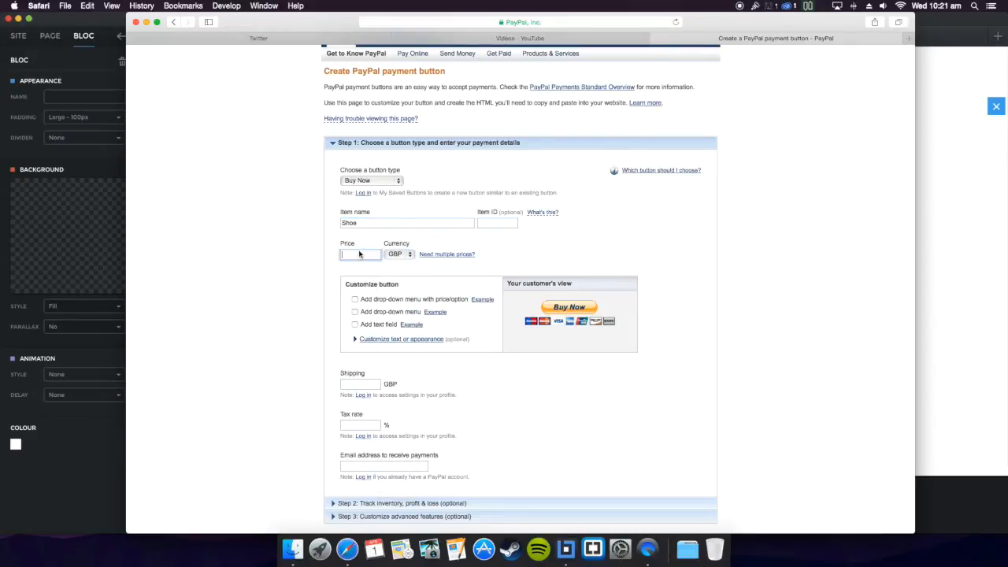
{"action": "type", "text": "20.00"}
{"action": "mouse_move", "coordinate": [534, 216]}
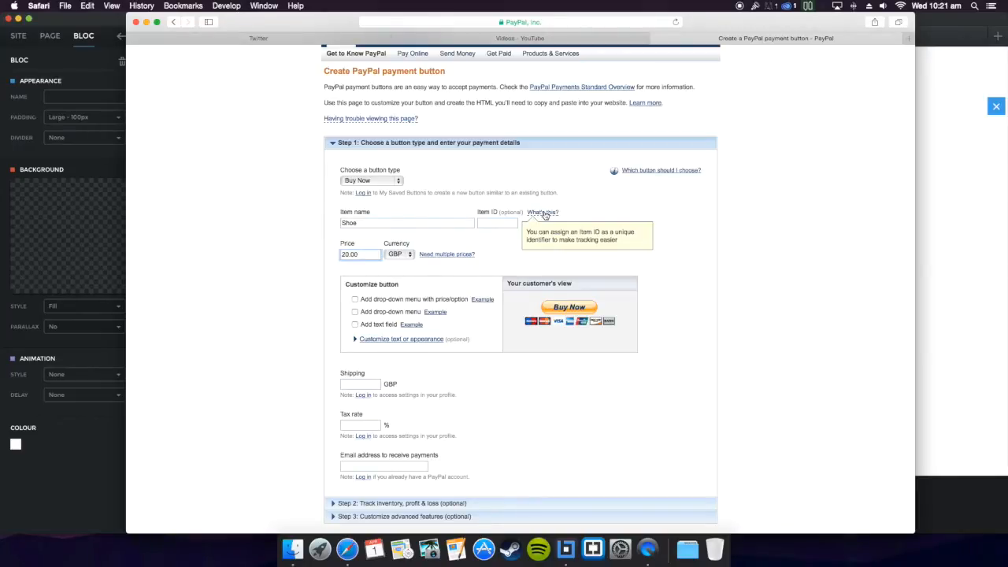
Customize the button's appearance to use the smaller button with United Kingdom - English as country and language.
{"action": "scroll", "coordinate": [482, 299], "scroll_direction": "down", "scroll_amount": 4}
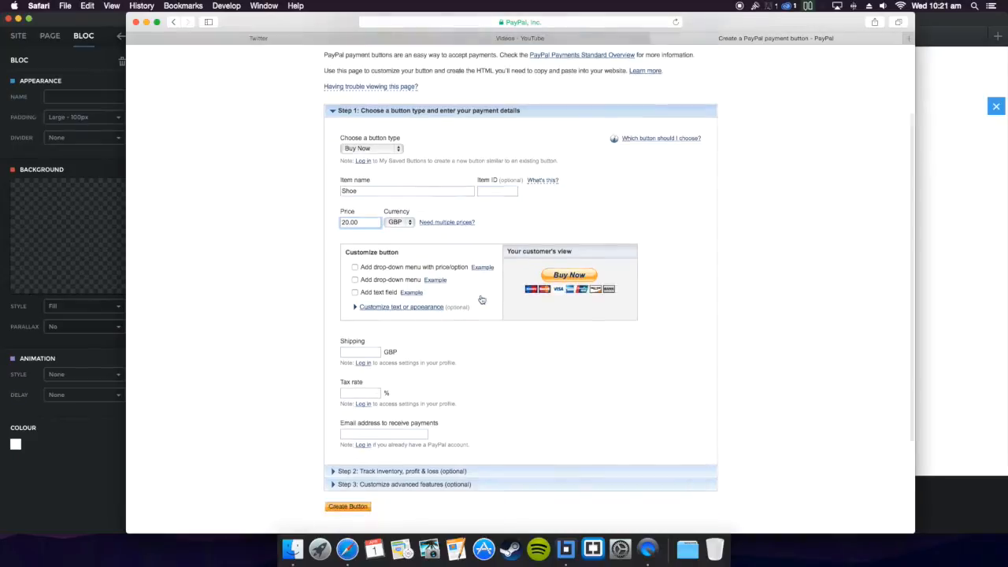
{"action": "scroll", "coordinate": [483, 298], "scroll_direction": "down", "scroll_amount": 2}
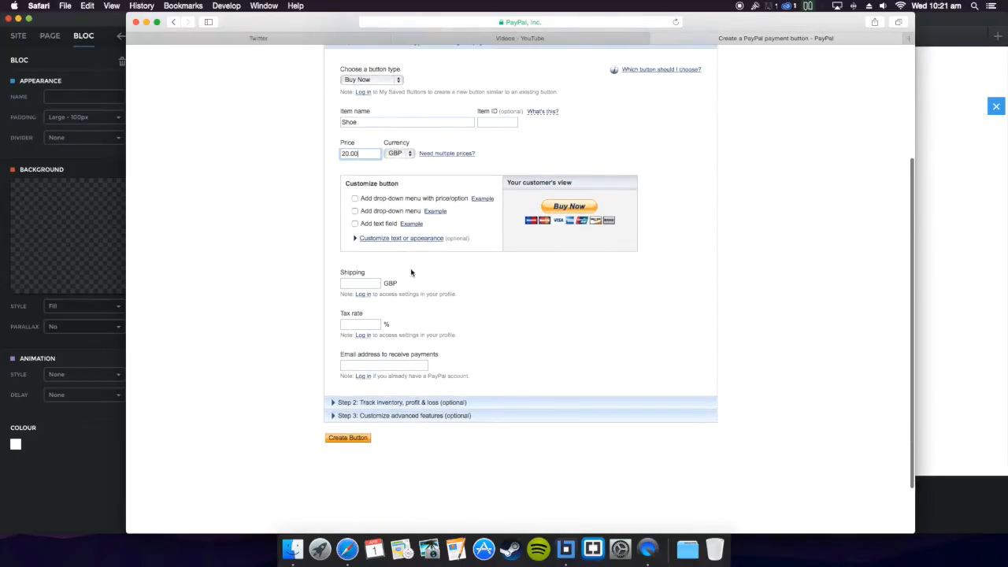
{"action": "left_click", "coordinate": [353, 238]}
{"action": "left_click", "coordinate": [377, 270]}
{"action": "scroll", "coordinate": [377, 269], "scroll_direction": "down", "scroll_amount": 1}
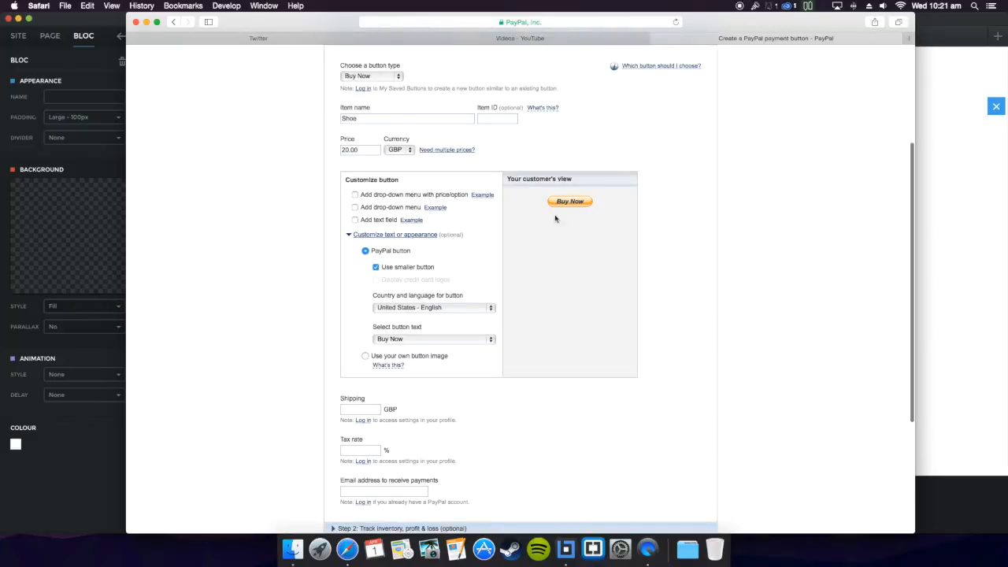
{"action": "scroll", "coordinate": [424, 313], "scroll_direction": "down", "scroll_amount": 1}
{"action": "left_click", "coordinate": [430, 307]}
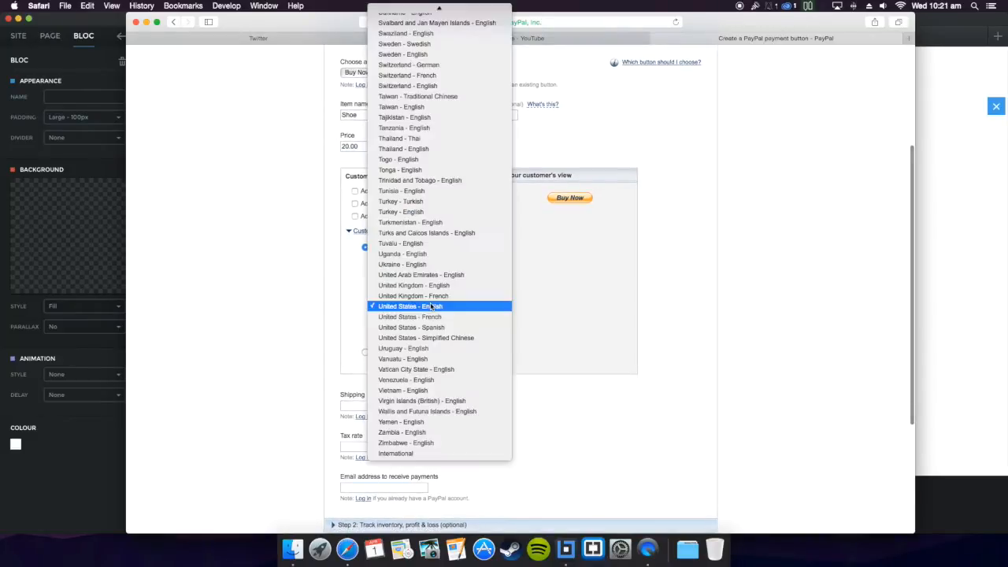
{"action": "left_click", "coordinate": [434, 286]}
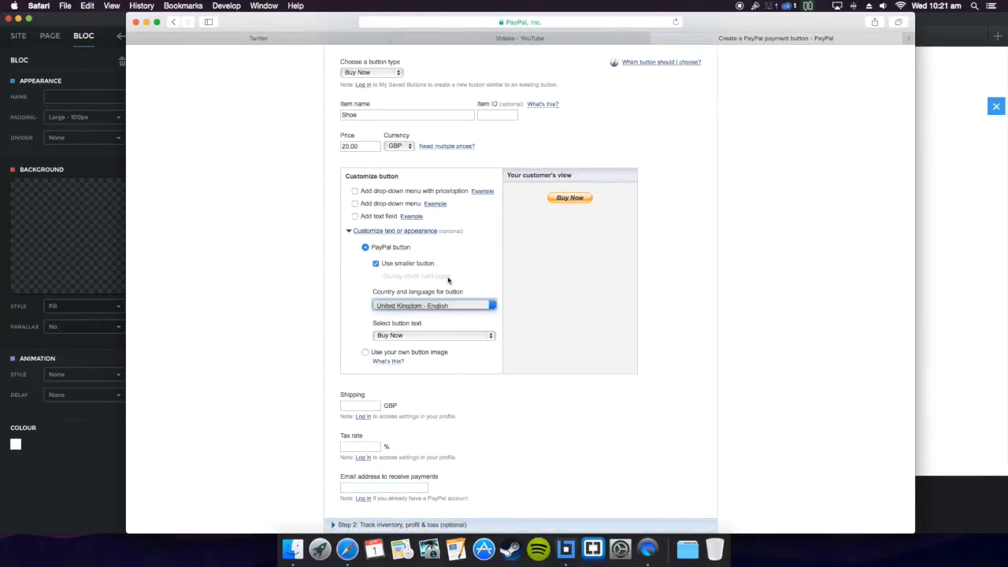
Reopen the text and appearance customization and choose Buy Now as the button text.
{"action": "left_click", "coordinate": [424, 335]}
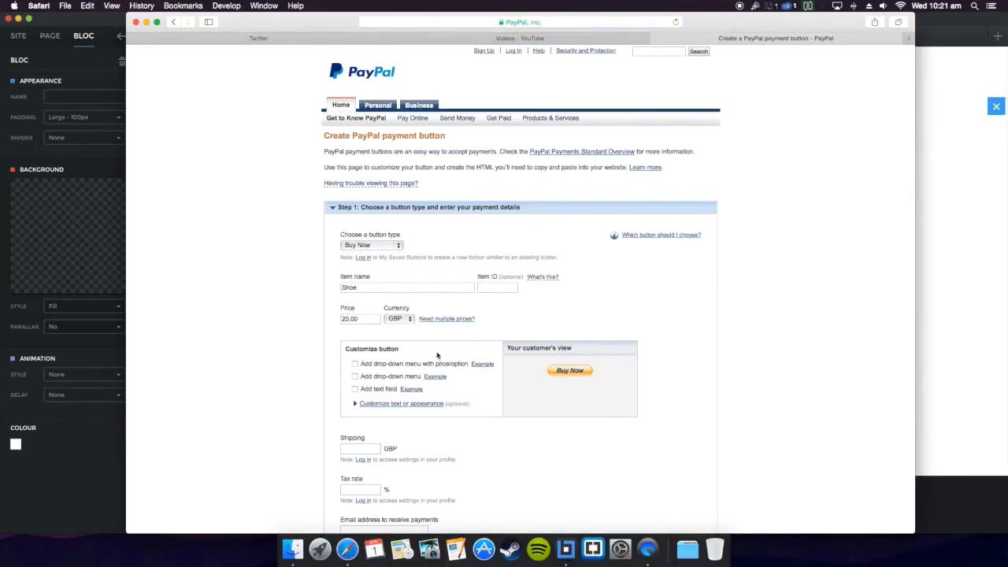
{"action": "scroll", "coordinate": [441, 346], "scroll_direction": "down", "scroll_amount": 2}
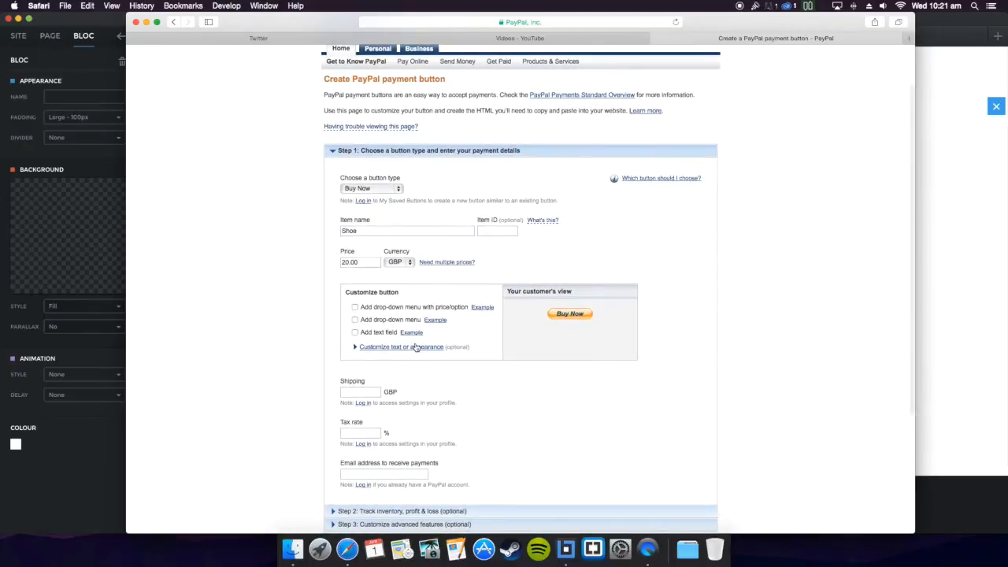
{"action": "left_click", "coordinate": [418, 347]}
{"action": "scroll", "coordinate": [451, 346], "scroll_direction": "down", "scroll_amount": 4}
{"action": "left_click", "coordinate": [431, 343]}
{"action": "left_click", "coordinate": [417, 356]}
{"action": "left_click", "coordinate": [430, 345]}
{"action": "left_click", "coordinate": [411, 339]}
{"action": "scroll", "coordinate": [441, 352], "scroll_direction": "down", "scroll_amount": 1}
{"action": "mouse_move", "coordinate": [382, 346]}
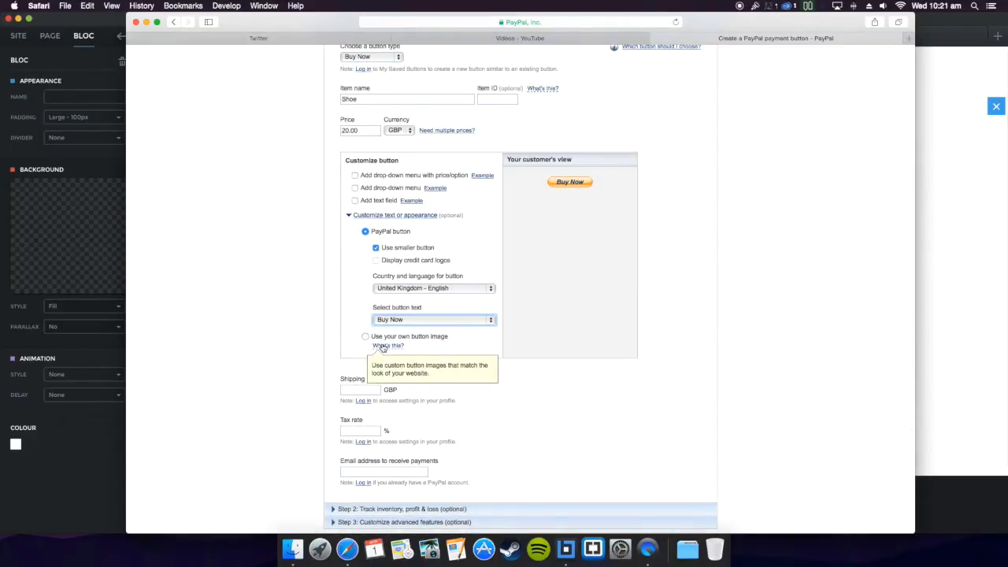
Try the option to use an own button image and switch back to the PayPal button.
{"action": "left_click", "coordinate": [368, 338]}
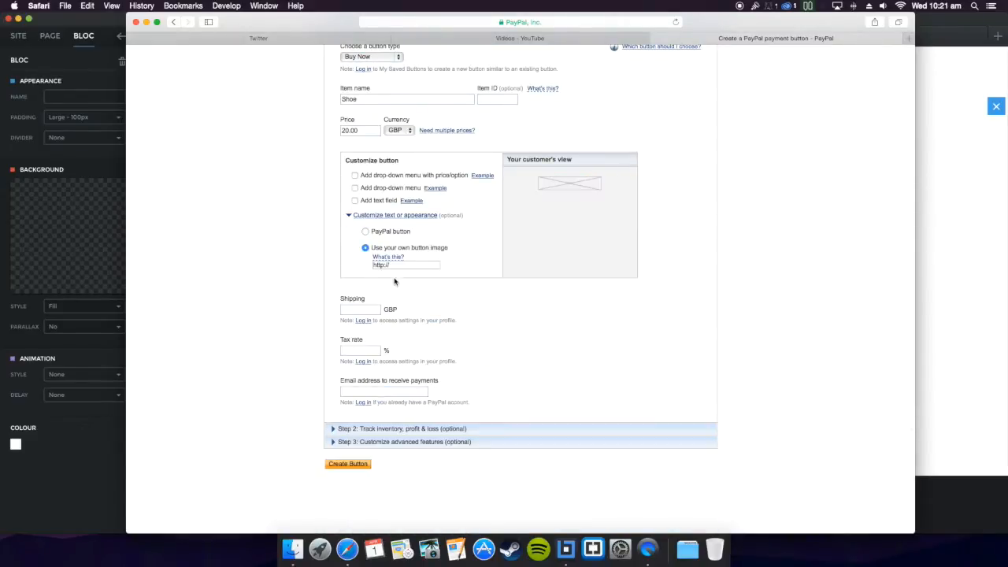
{"action": "left_click", "coordinate": [395, 266]}
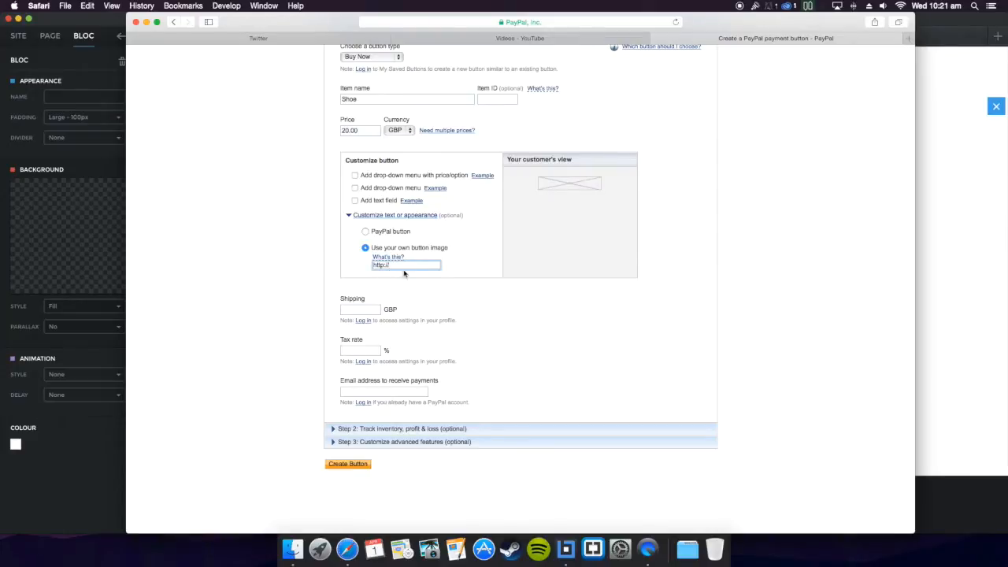
{"action": "left_click", "coordinate": [365, 232]}
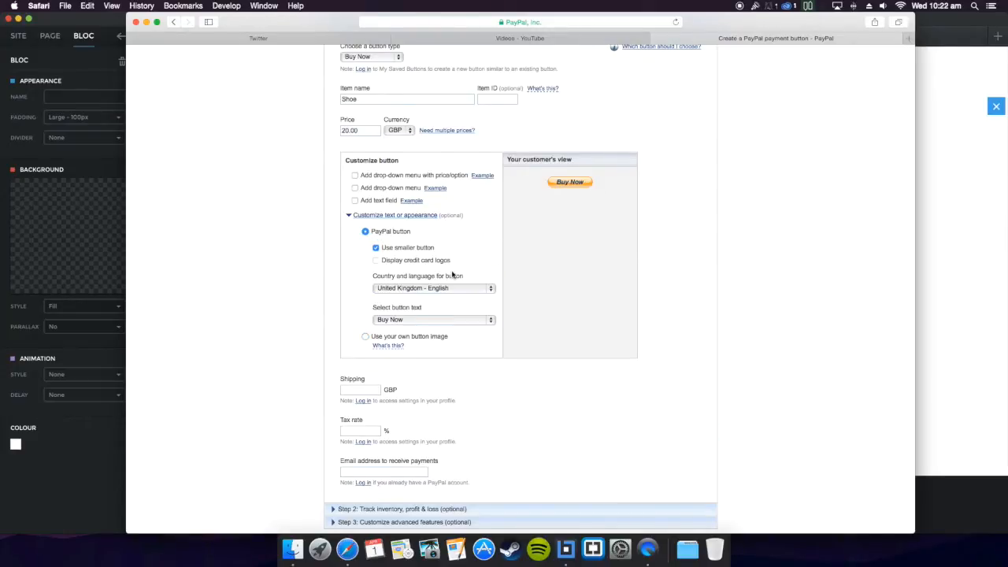
{"action": "scroll", "coordinate": [452, 274], "scroll_direction": "down", "scroll_amount": 3}
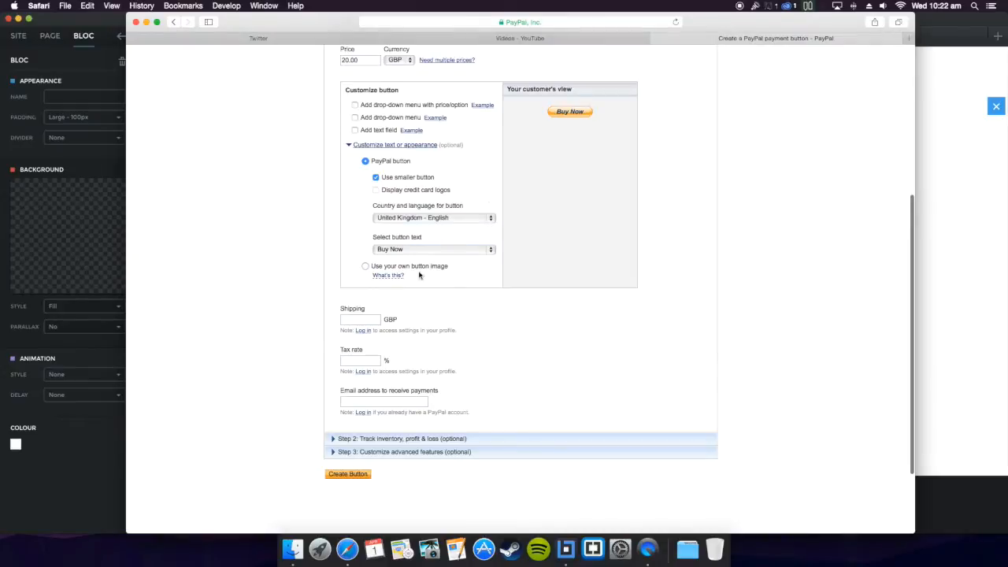
{"action": "scroll", "coordinate": [418, 272], "scroll_direction": "down", "scroll_amount": 2}
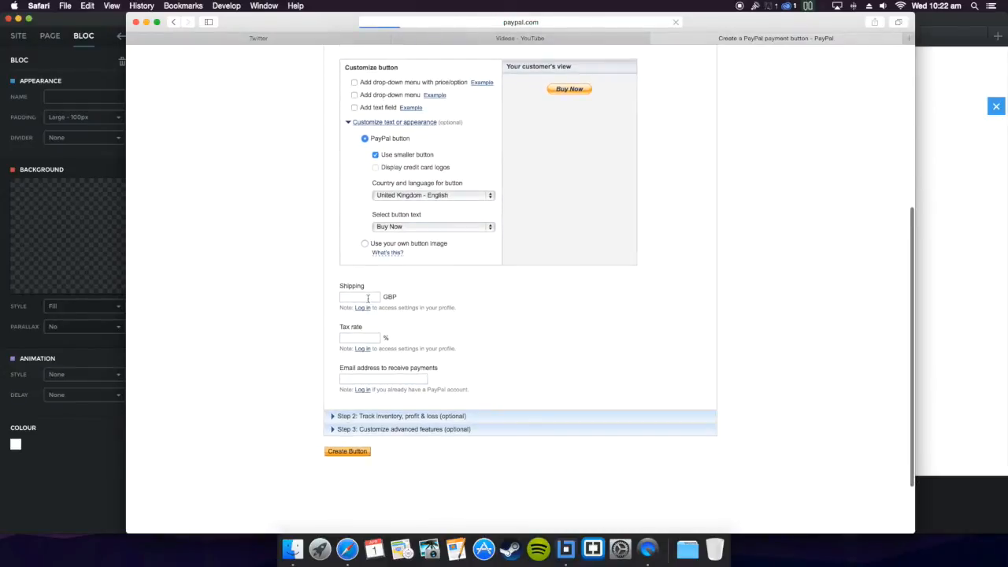
{"action": "left_click", "coordinate": [173, 22]}
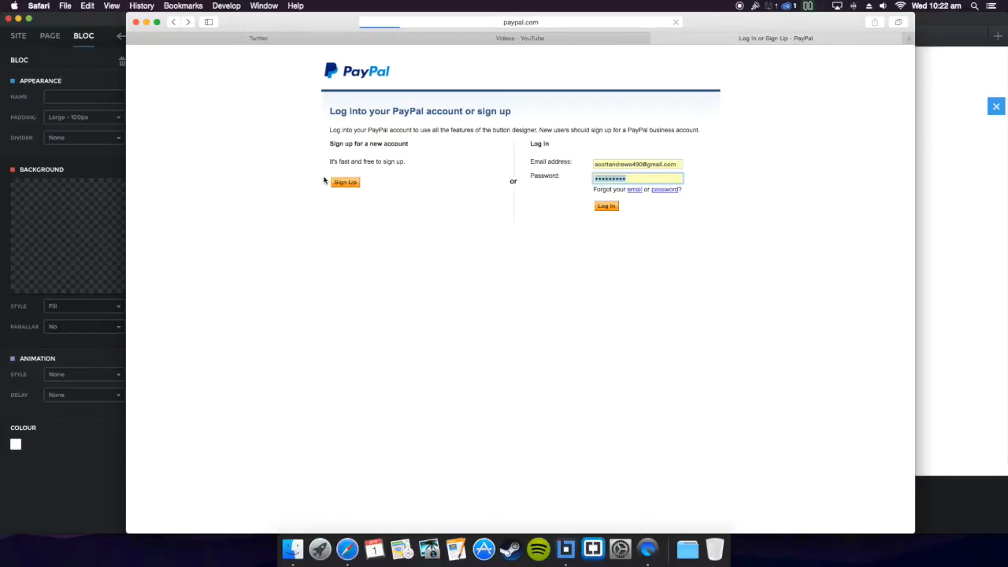
Set the shipping cost to 2.10 GBP and the tax rate to 18%.
{"action": "scroll", "coordinate": [323, 181], "scroll_direction": "down", "scroll_amount": 4}
{"action": "left_click", "coordinate": [353, 295]}
{"action": "type", "text": "2.10"}
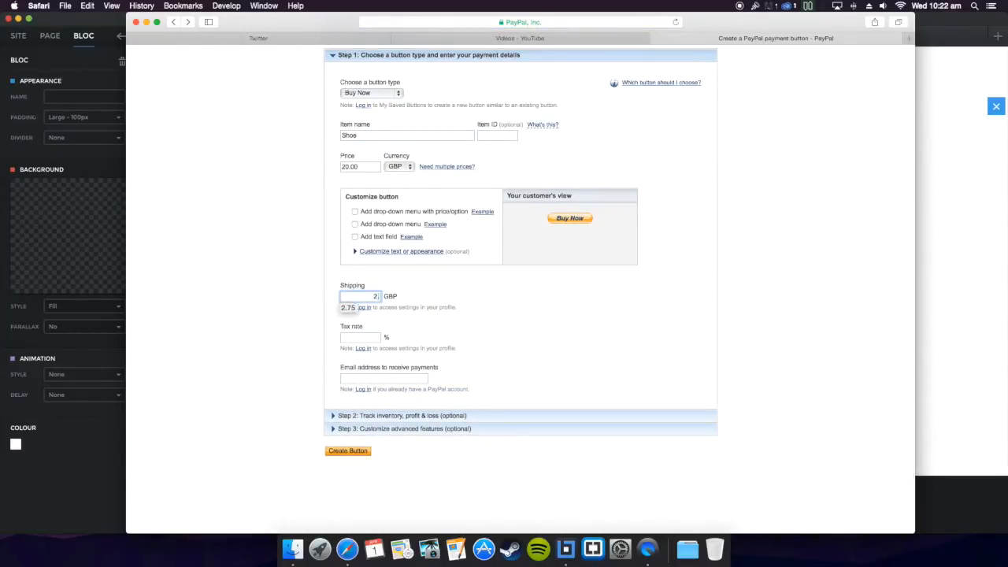
{"action": "left_click", "coordinate": [355, 338]}
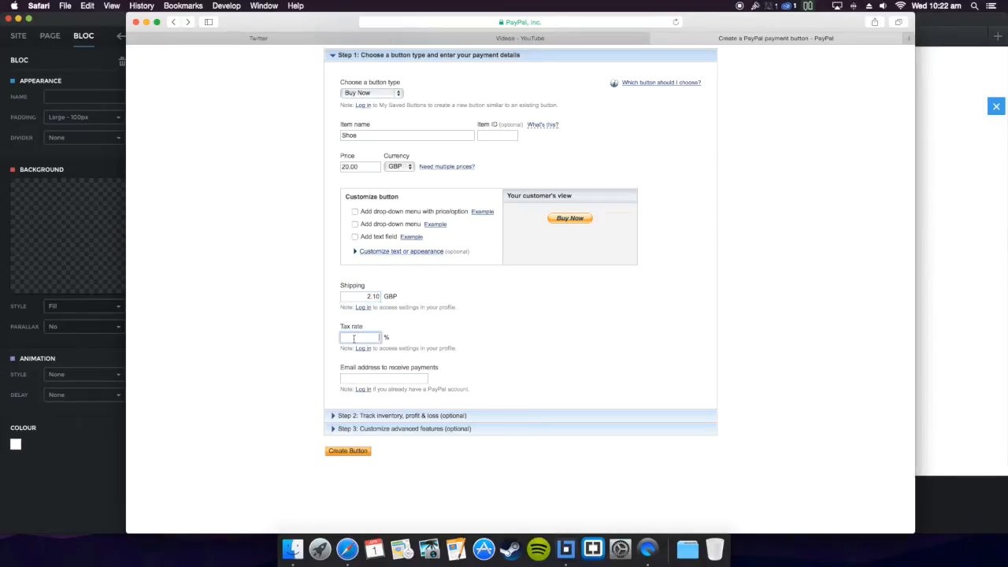
{"action": "left_click", "coordinate": [457, 338]}
{"action": "left_click", "coordinate": [413, 381]}
Open the inventory tracking section and log in to the PayPal account with the prefilled credentials.
{"action": "left_click", "coordinate": [363, 413]}
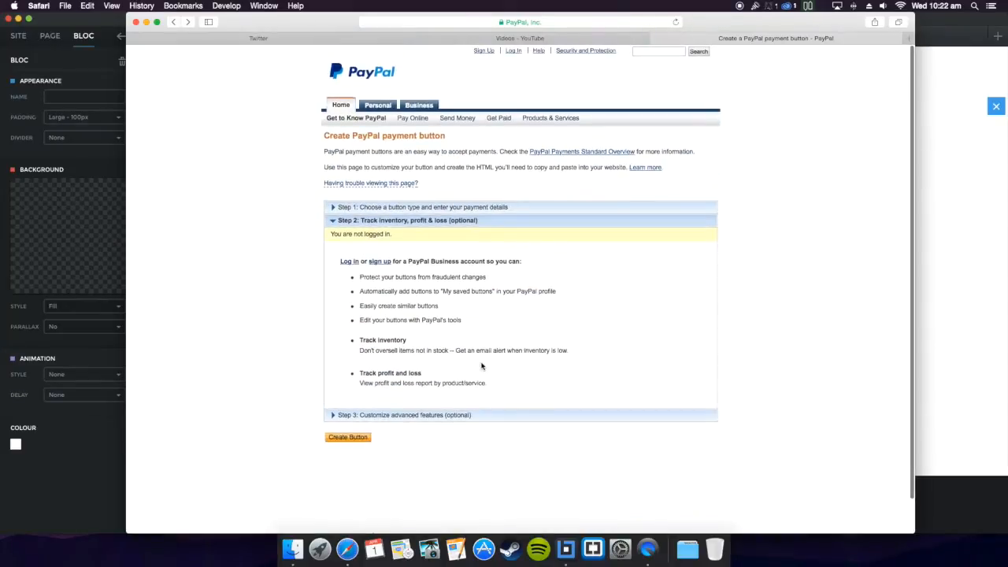
{"action": "left_click", "coordinate": [350, 261]}
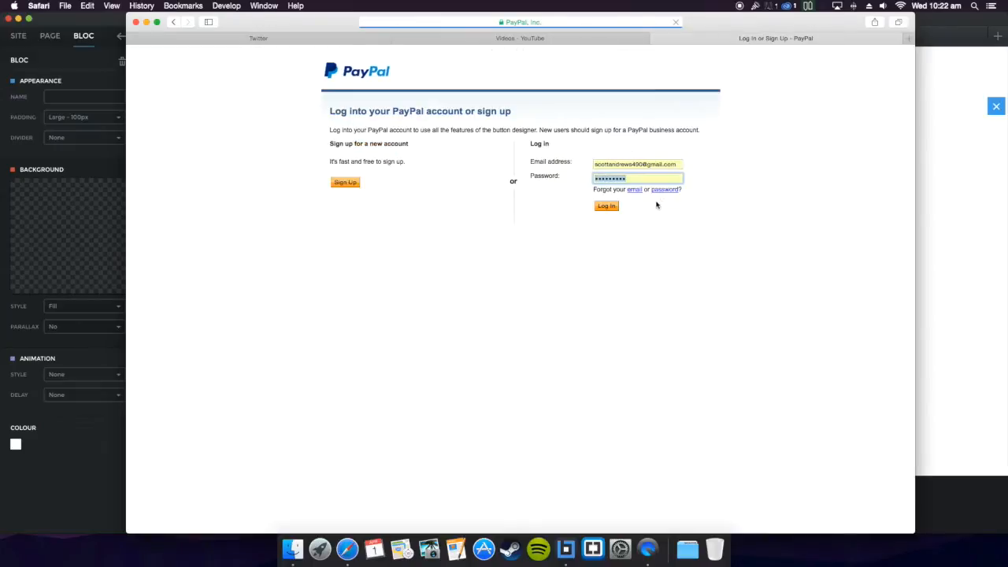
{"action": "left_click", "coordinate": [605, 206]}
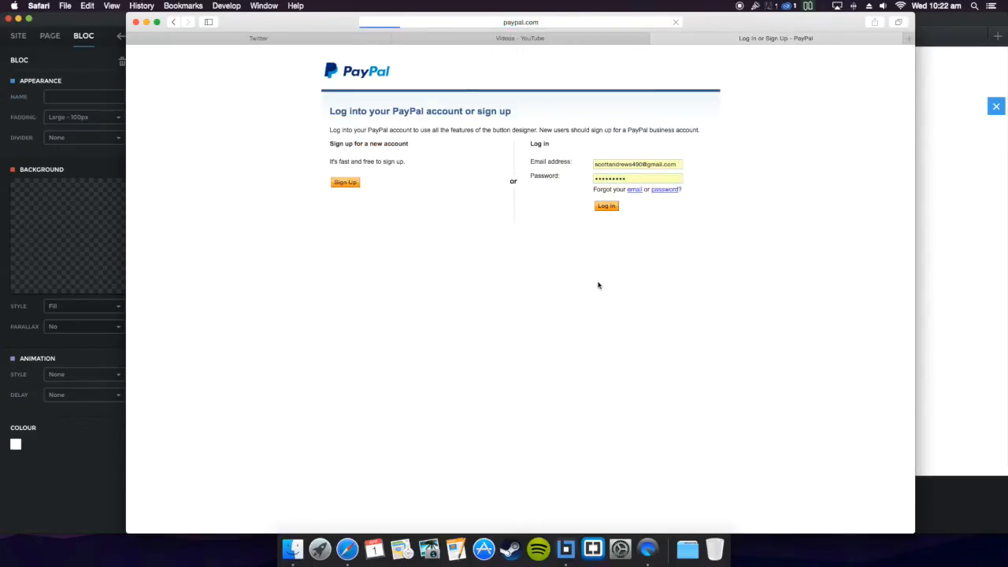
Set the merchant account ID option to use the account's primary email address.
{"action": "scroll", "coordinate": [598, 285], "scroll_direction": "down", "scroll_amount": 2}
{"action": "scroll", "coordinate": [598, 285], "scroll_direction": "down", "scroll_amount": 1}
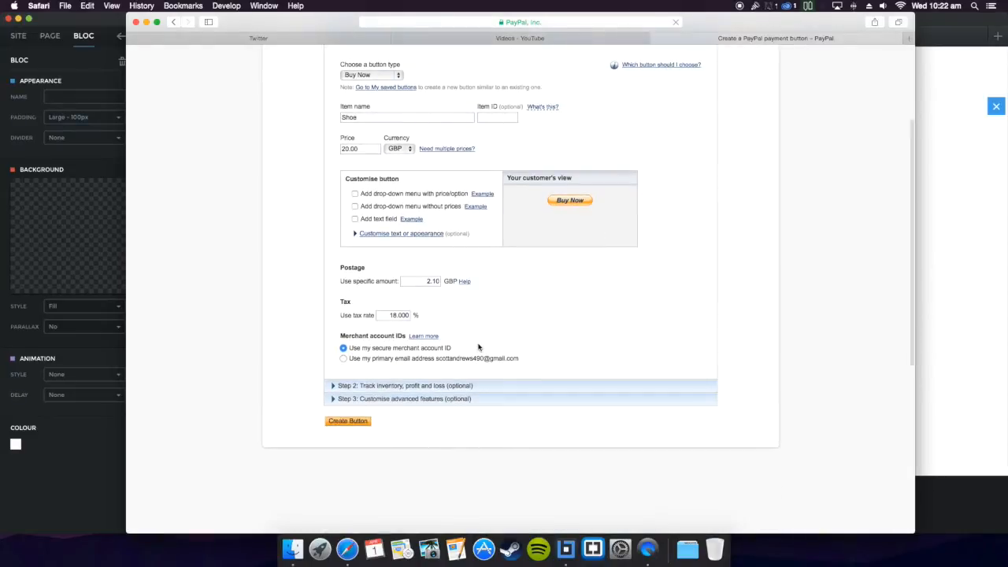
{"action": "left_click", "coordinate": [344, 359]}
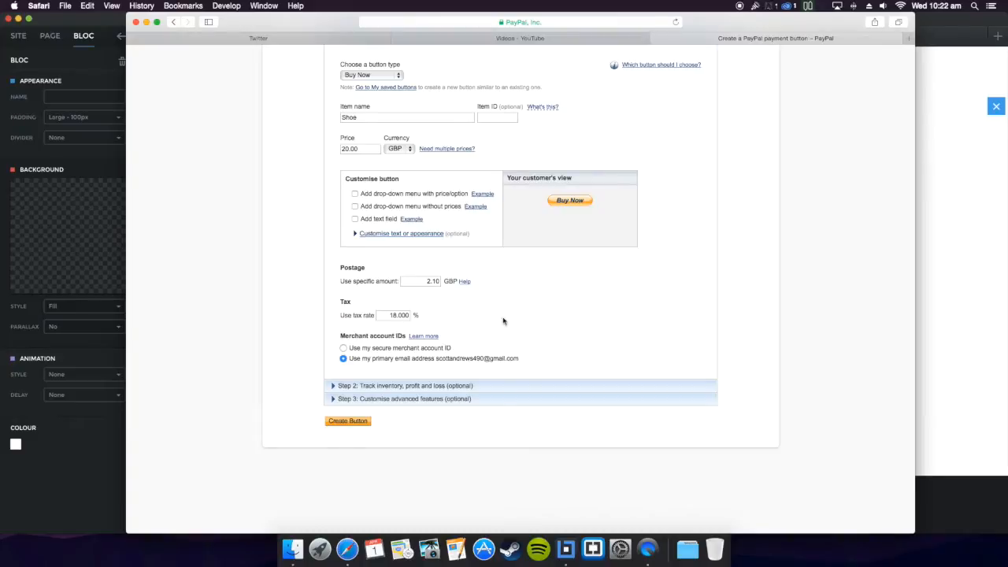
{"action": "scroll", "coordinate": [515, 297], "scroll_direction": "up", "scroll_amount": 1}
Enable inventory tracking for the Shoe item with 20 in stock and an alert quantity of 5.
{"action": "left_click", "coordinate": [384, 398]}
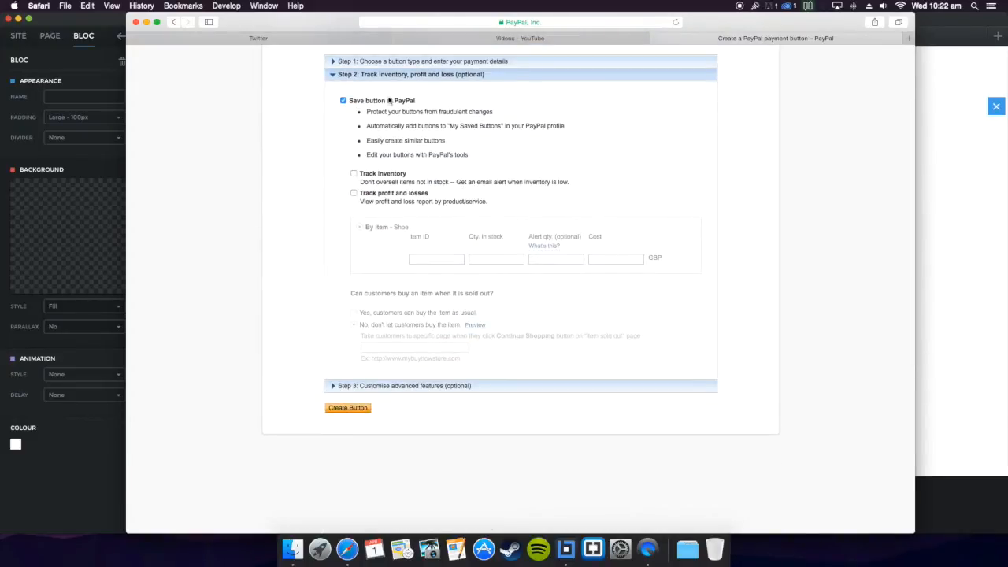
{"action": "left_click", "coordinate": [355, 175]}
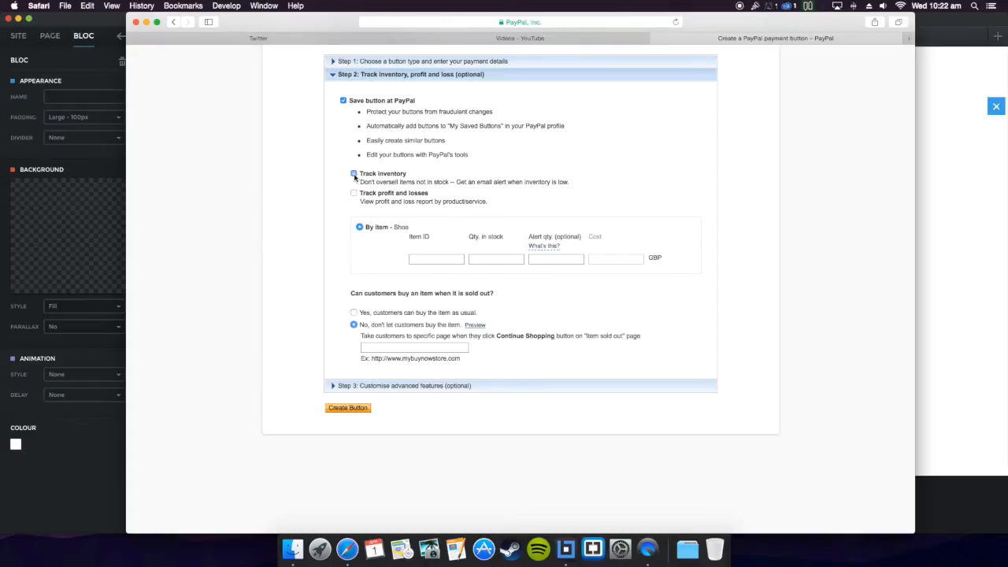
{"action": "left_click", "coordinate": [518, 259]}
{"action": "left_click", "coordinate": [554, 261]}
{"action": "type", "text": "5"}
{"action": "mouse_move", "coordinate": [544, 246]}
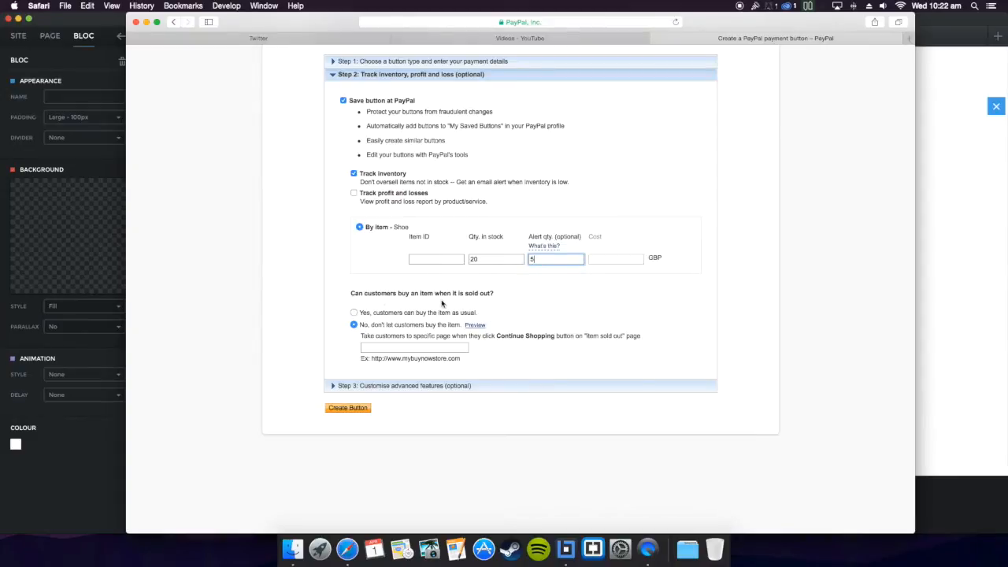
Review the advanced checkout features and try to create the button without a sold-out redirect URL.
{"action": "left_click", "coordinate": [378, 385]}
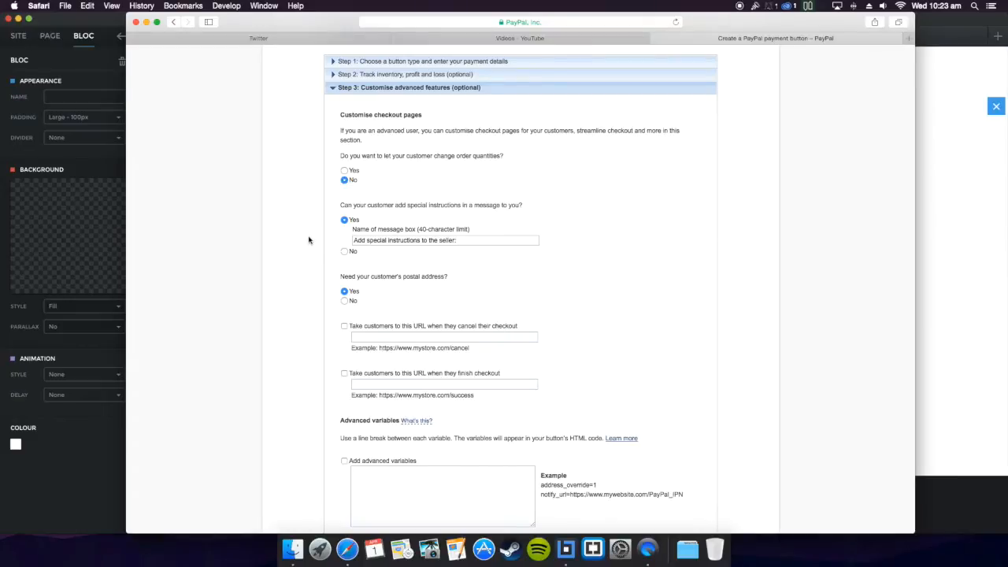
{"action": "scroll", "coordinate": [308, 240], "scroll_direction": "down", "scroll_amount": 3}
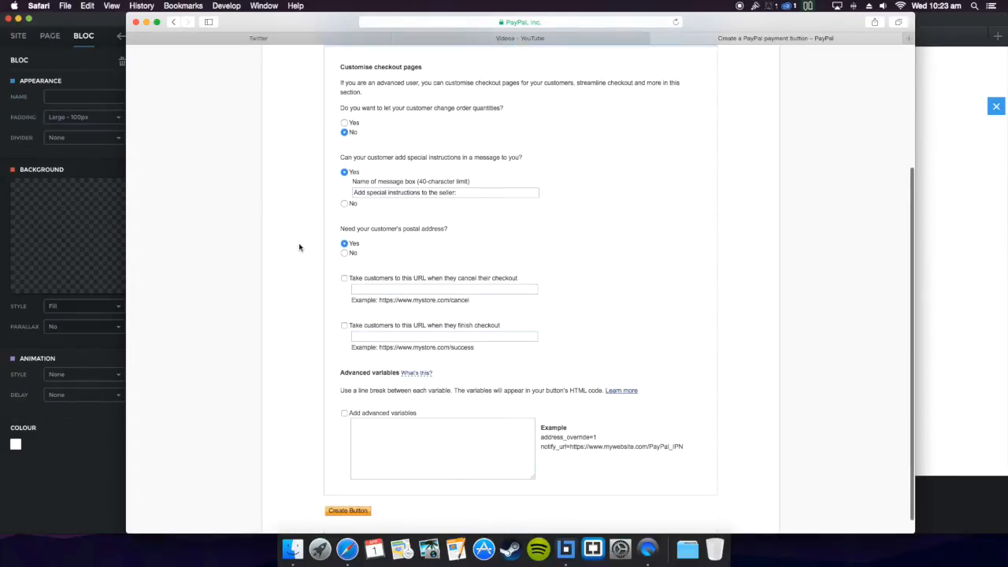
{"action": "scroll", "coordinate": [300, 247], "scroll_direction": "down", "scroll_amount": 1}
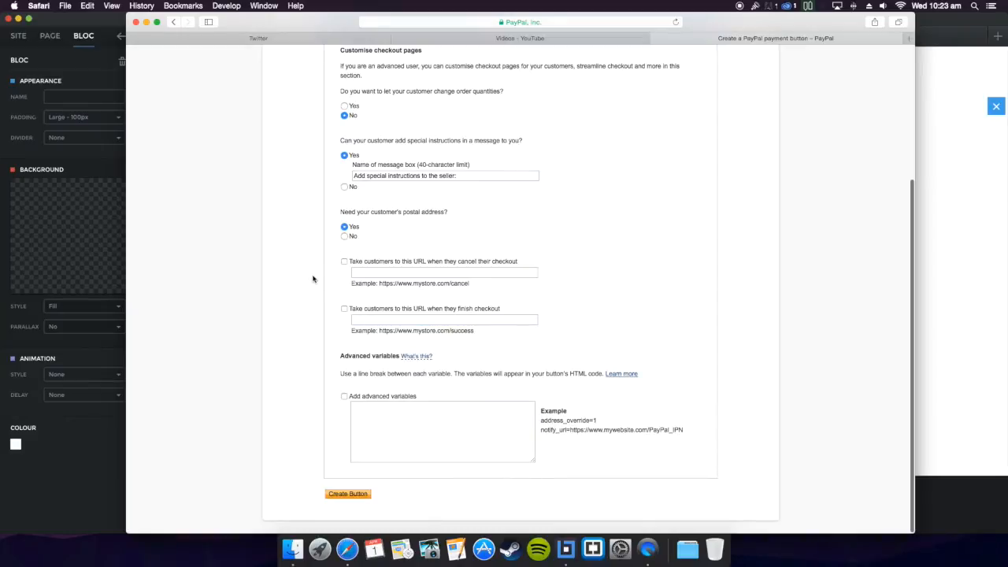
{"action": "left_click", "coordinate": [345, 498]}
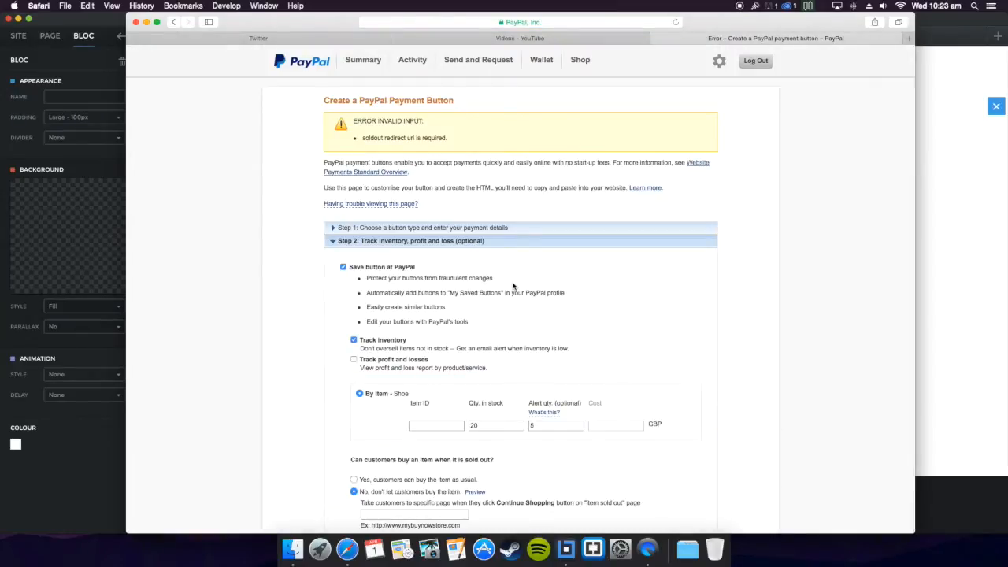
{"action": "scroll", "coordinate": [513, 286], "scroll_direction": "down", "scroll_amount": 3}
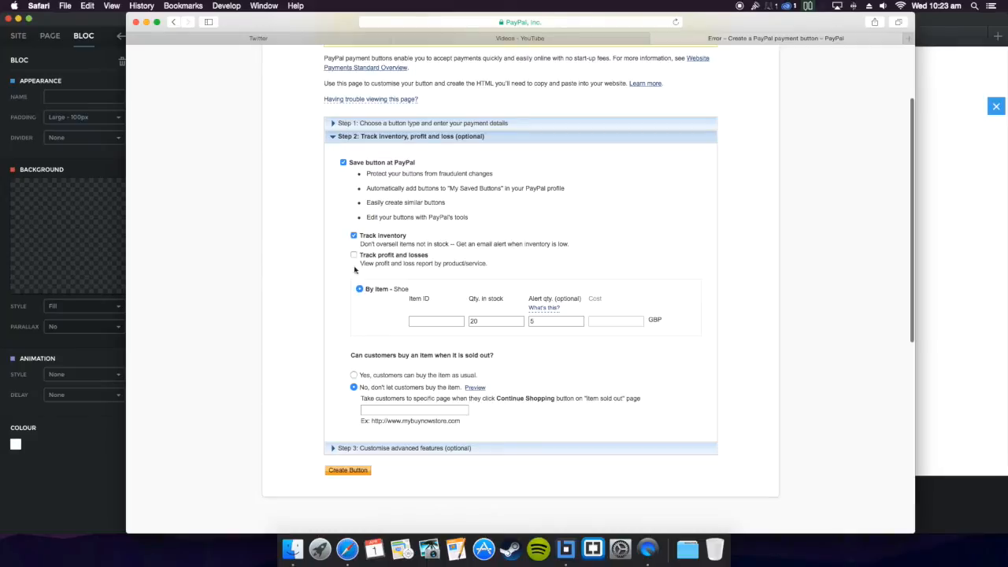
Turn off inventory tracking for the Shoe item and create the payment button.
{"action": "left_click", "coordinate": [354, 235]}
{"action": "left_click", "coordinate": [335, 474]}
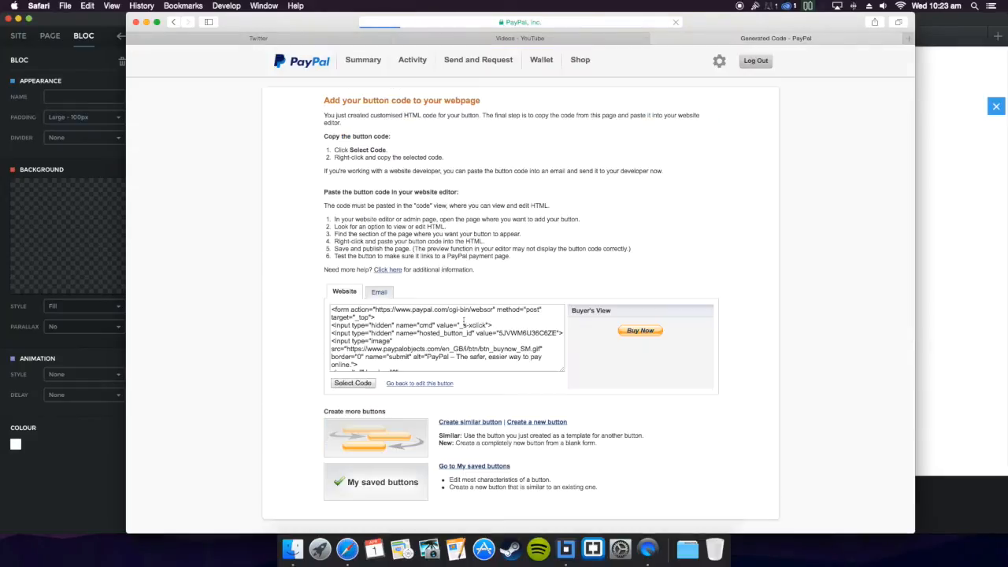
Select and copy all of the generated website code for the Buy Now button.
{"action": "scroll", "coordinate": [468, 300], "scroll_direction": "down", "scroll_amount": 2}
{"action": "scroll", "coordinate": [375, 293], "scroll_direction": "up", "scroll_amount": 1}
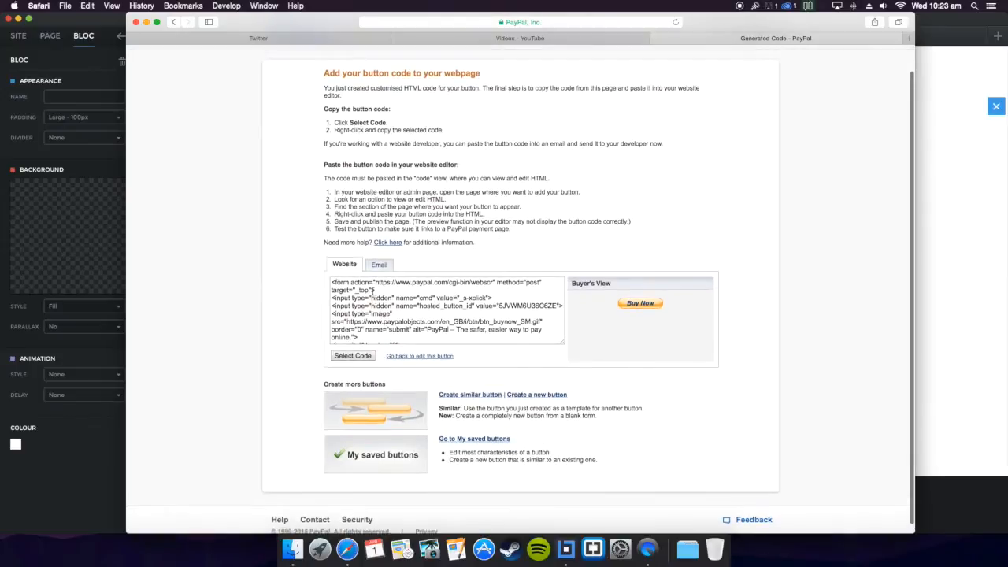
{"action": "scroll", "coordinate": [382, 300], "scroll_direction": "down", "scroll_amount": 4}
{"action": "scroll", "coordinate": [394, 303], "scroll_direction": "up", "scroll_amount": 4}
{"action": "scroll", "coordinate": [399, 339], "scroll_direction": "down", "scroll_amount": 3}
{"action": "scroll", "coordinate": [399, 342], "scroll_direction": "up", "scroll_amount": 4}
{"action": "scroll", "coordinate": [421, 293], "scroll_direction": "down", "scroll_amount": 2}
{"action": "scroll", "coordinate": [371, 338], "scroll_direction": "up", "scroll_amount": 2}
{"action": "scroll", "coordinate": [376, 333], "scroll_direction": "down", "scroll_amount": 3}
{"action": "left_click_drag", "start_coordinate": [375, 334], "coordinate": [319, 295]}
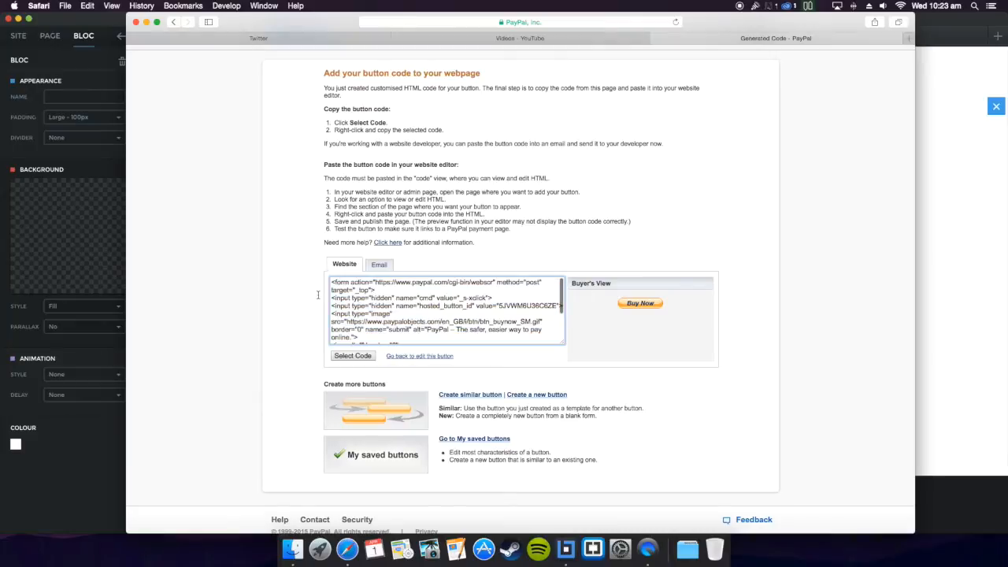
{"action": "key", "text": "super+a"}
{"action": "left_click", "coordinate": [334, 281]}
{"action": "key", "text": "super+a"}
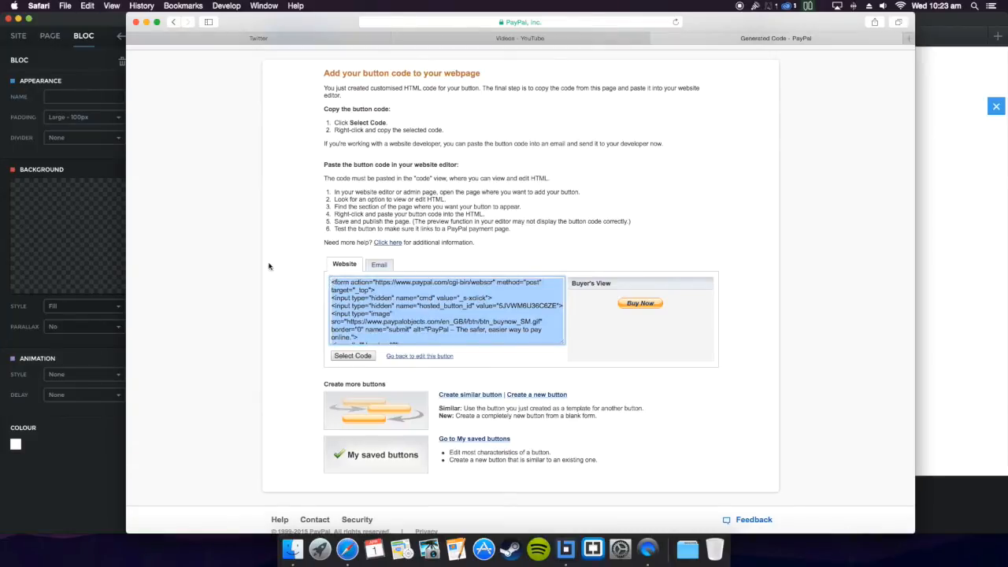
Switch to Blocs and change the heading under the bridge picture to "Shoe".
{"action": "left_click", "coordinate": [91, 158]}
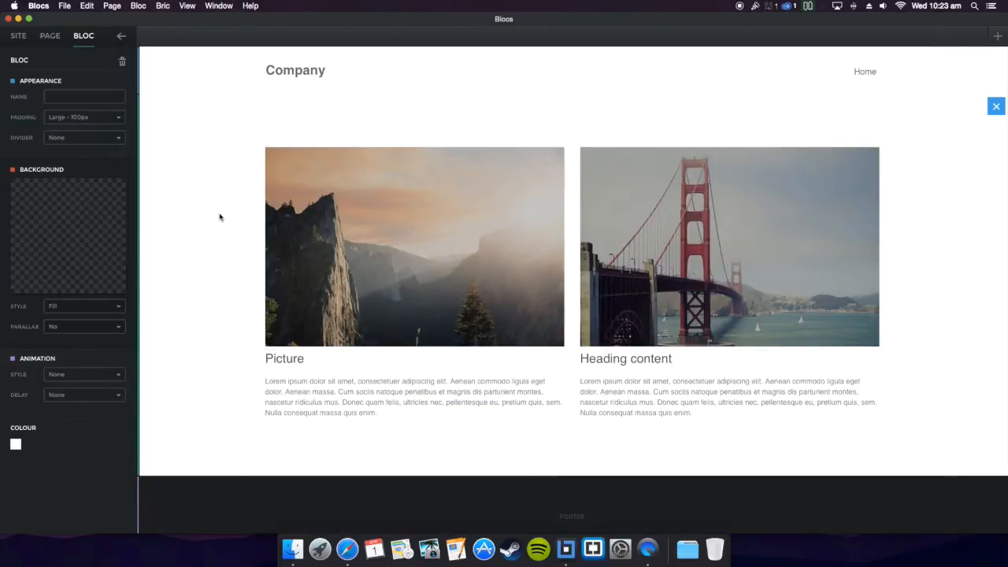
{"action": "scroll", "coordinate": [222, 217], "scroll_direction": "down", "scroll_amount": 2}
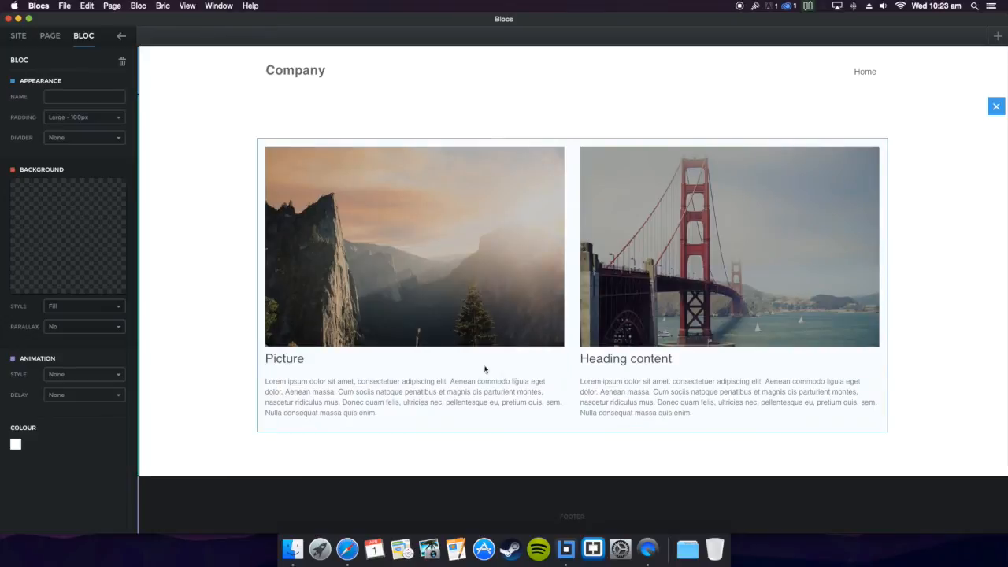
{"action": "double_click", "coordinate": [634, 361]}
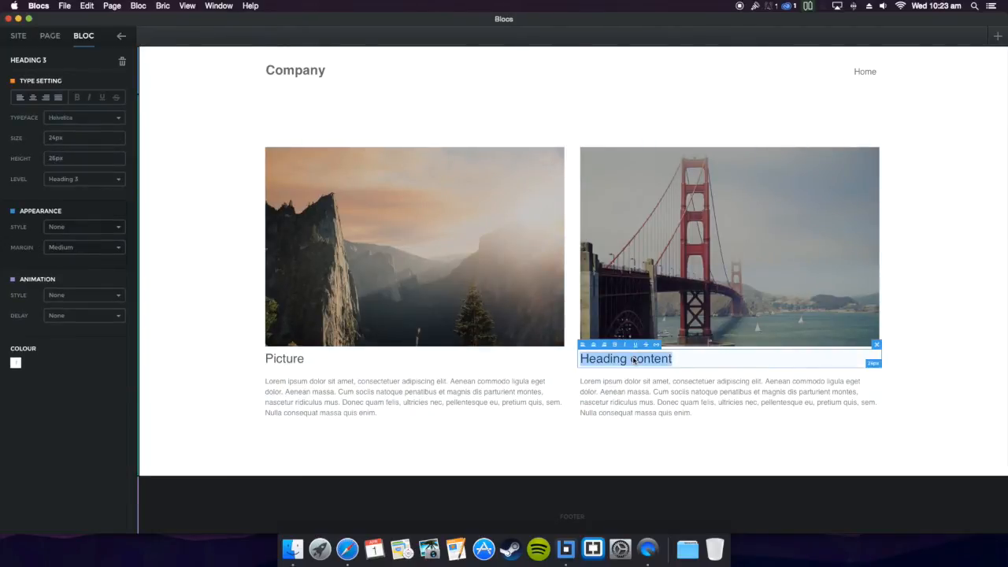
{"action": "key", "text": "BackSpace"}
{"action": "type", "text": "Shoe"}
{"action": "left_click", "coordinate": [792, 408]}
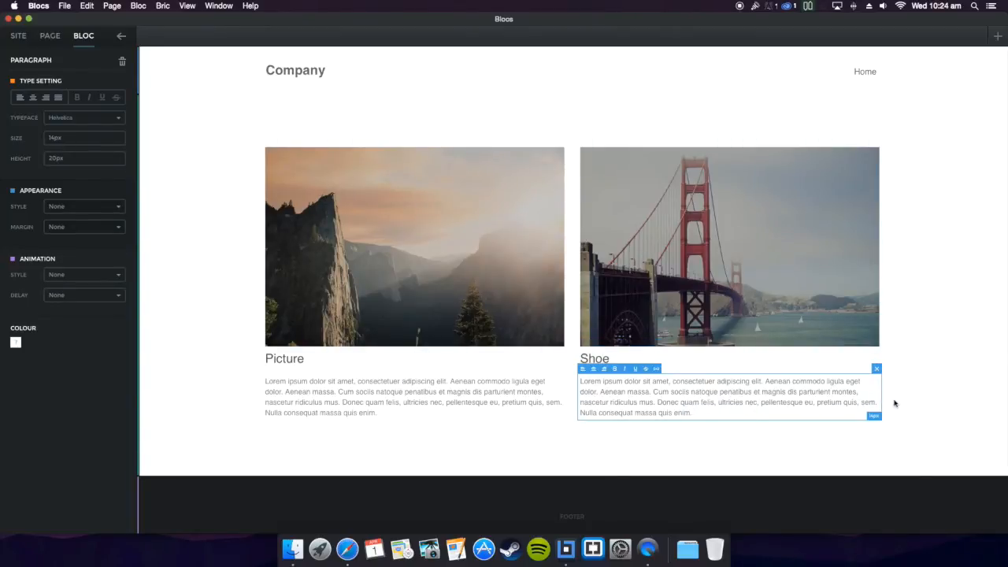
{"action": "left_click", "coordinate": [959, 355]}
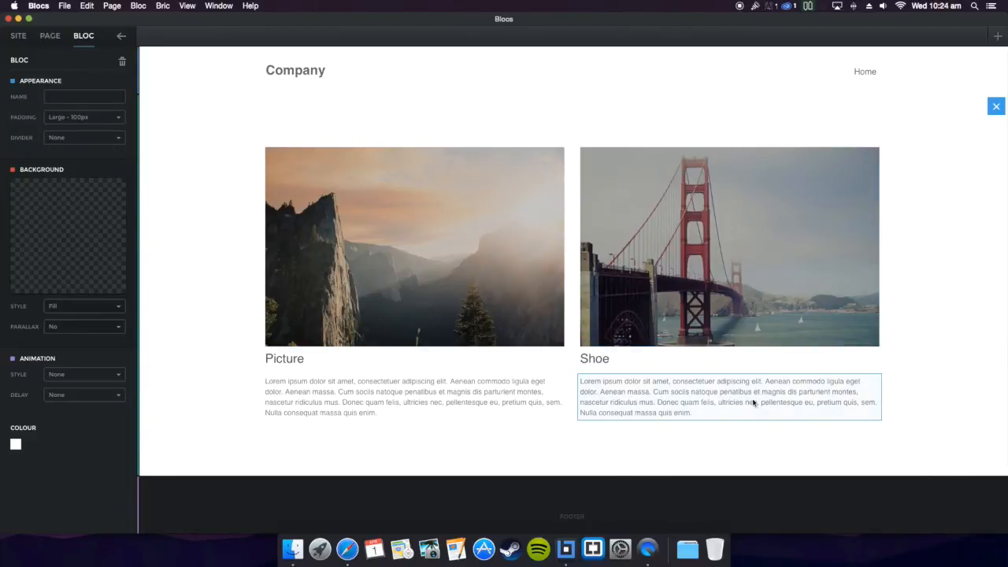
{"action": "left_click", "coordinate": [655, 425]}
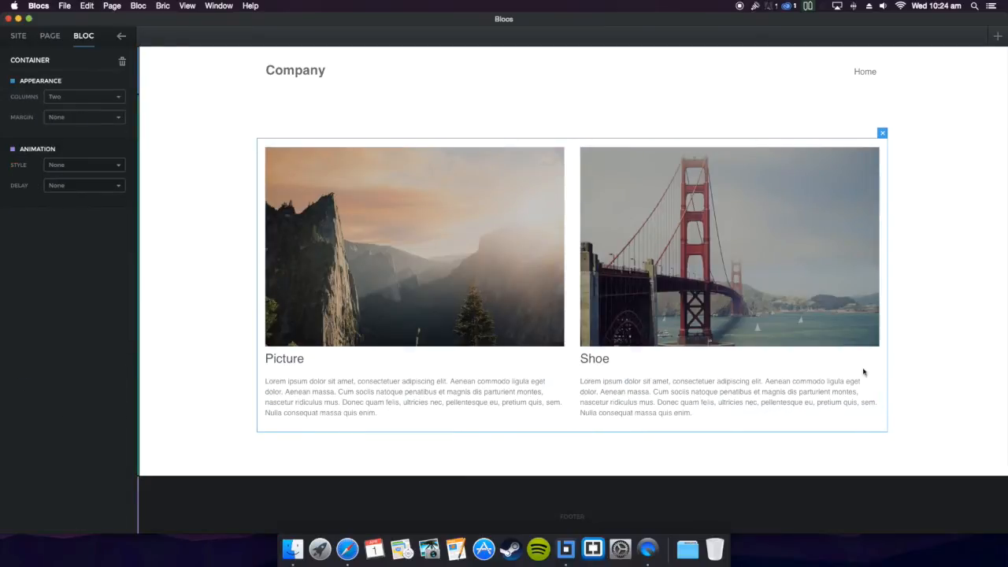
{"action": "left_click", "coordinate": [901, 363]}
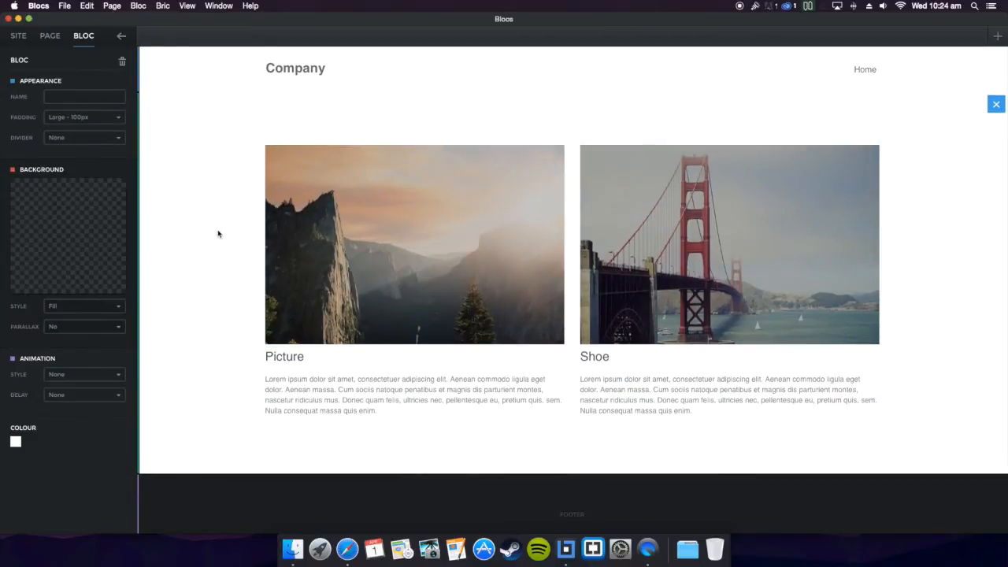
Export the website project's code to the Desktop.
{"action": "left_click", "coordinate": [67, 5]}
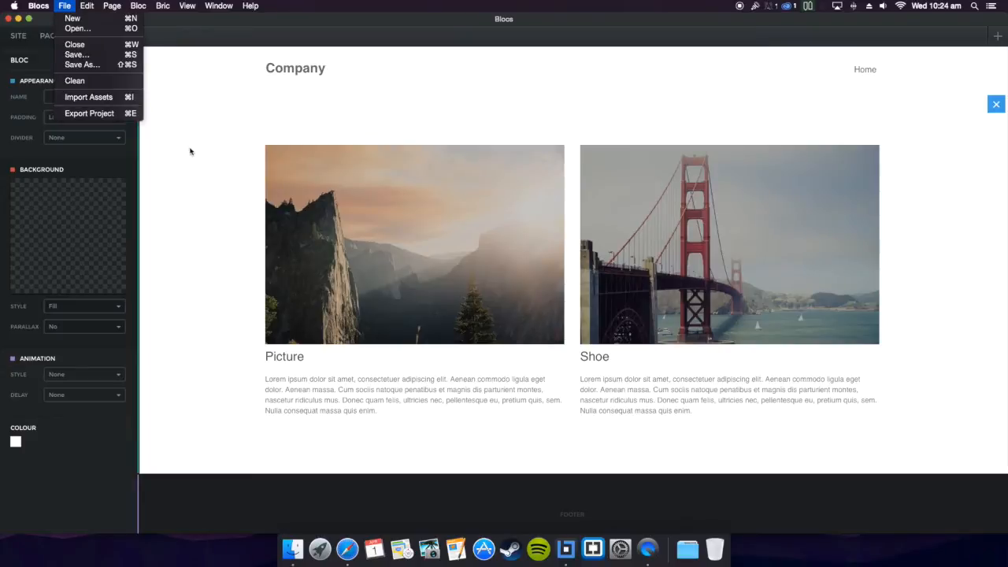
{"action": "left_click", "coordinate": [79, 115]}
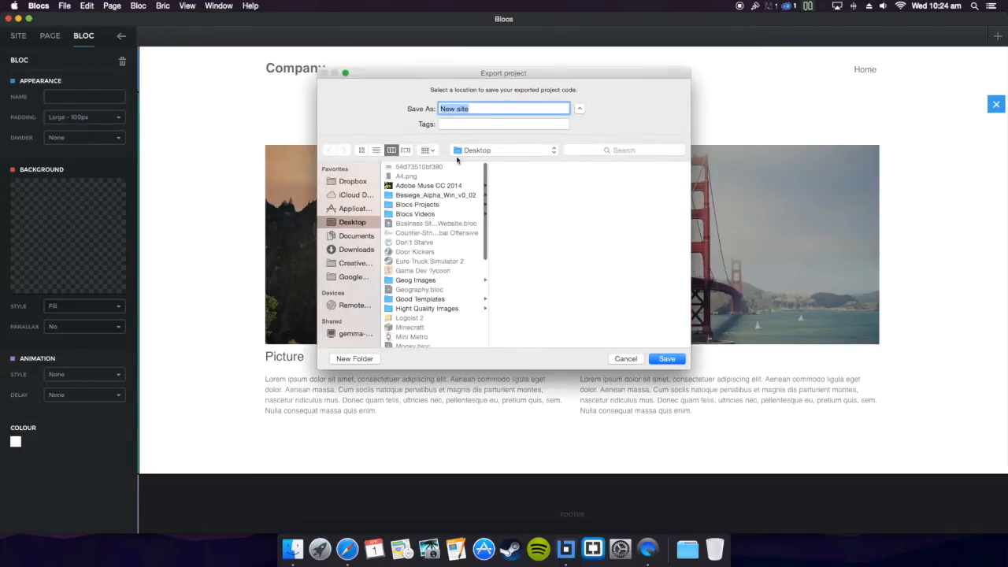
{"action": "left_click", "coordinate": [485, 108]}
{"action": "key", "text": "Return"}
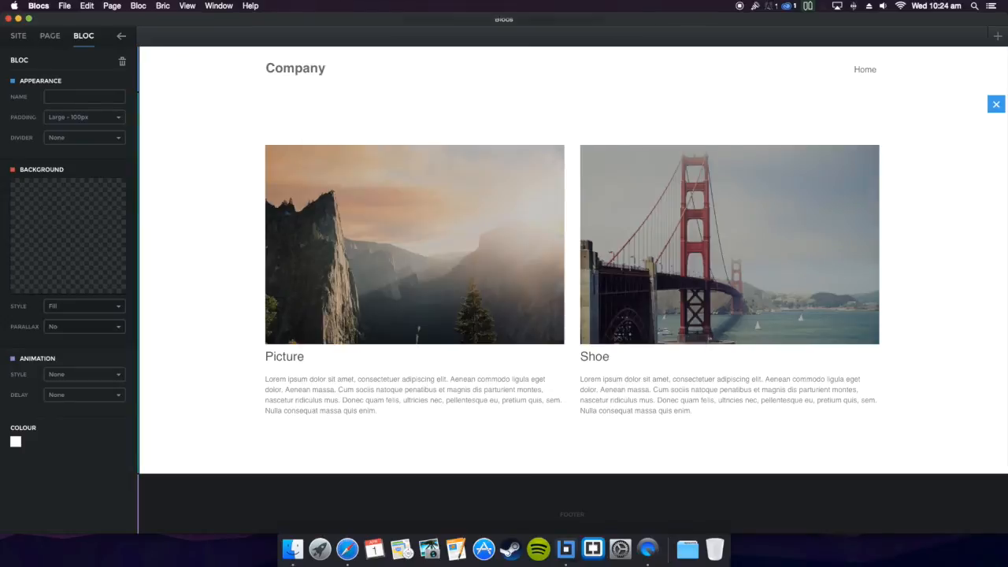
Open the exported New site 7 folder on the Desktop and open its index.html in Brackets.
{"action": "left_click", "coordinate": [18, 19]}
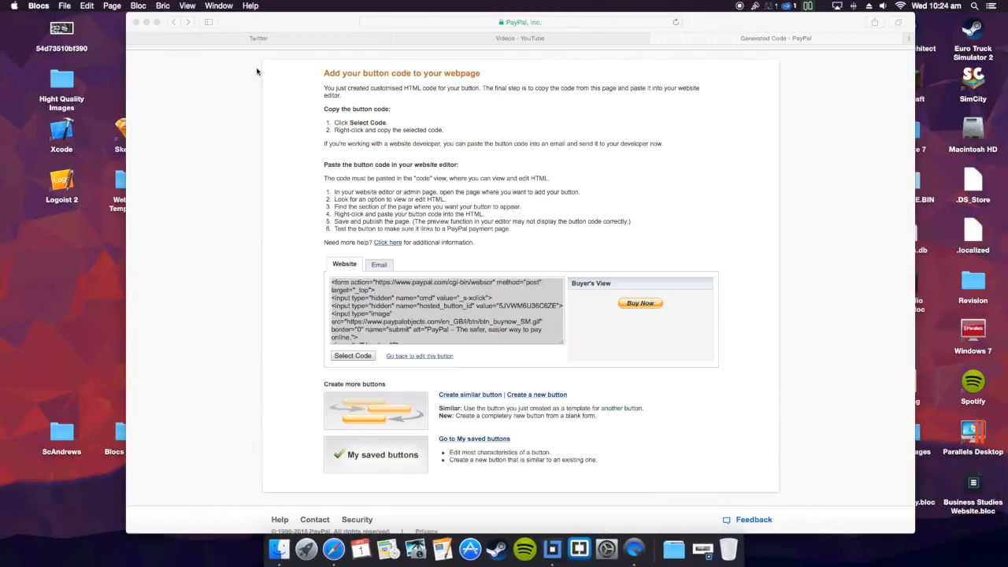
{"action": "left_click", "coordinate": [138, 23]}
{"action": "left_click_drag", "start_coordinate": [907, 138], "coordinate": [651, 184]}
{"action": "double_click", "coordinate": [651, 183]}
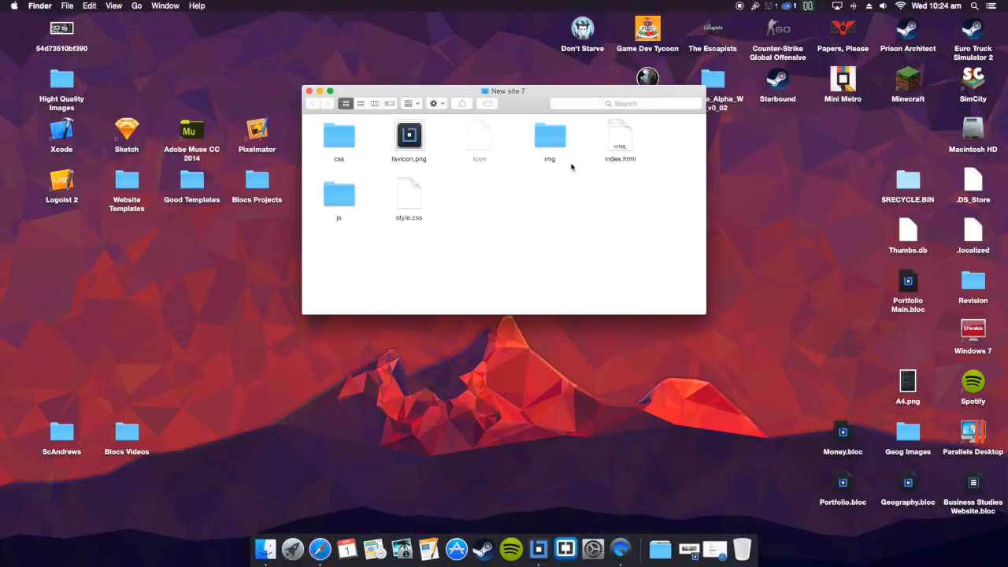
{"action": "right_click", "coordinate": [625, 140]}
{"action": "mouse_move", "coordinate": [639, 155]}
{"action": "left_click", "coordinate": [791, 194]}
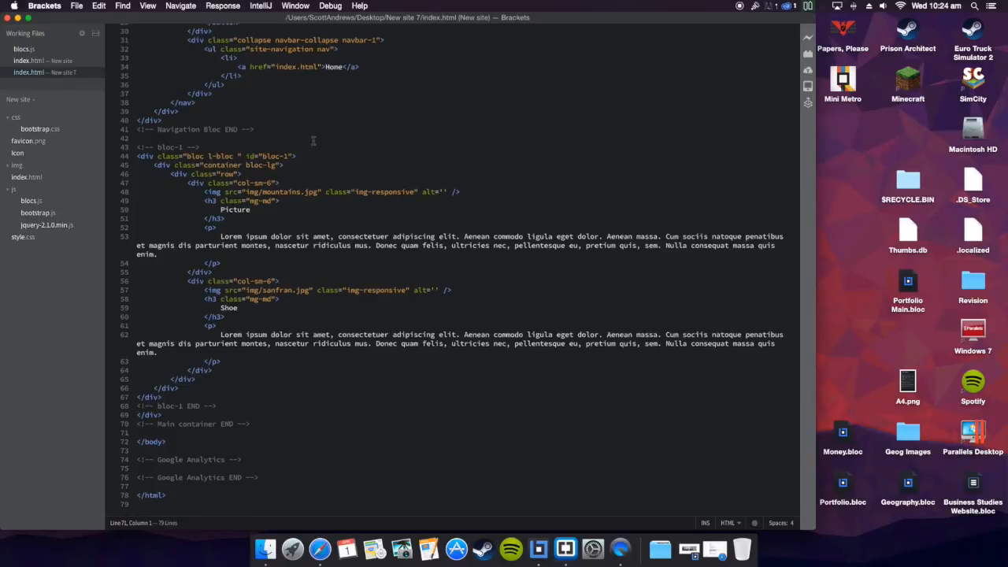
Paste the PayPal button form code on a new line after the Shoe column's closing paragraph tag and save index.html.
{"action": "scroll", "coordinate": [313, 140], "scroll_direction": "up", "scroll_amount": 10}
{"action": "scroll", "coordinate": [313, 140], "scroll_direction": "down", "scroll_amount": 5}
{"action": "scroll", "coordinate": [313, 140], "scroll_direction": "down", "scroll_amount": 5}
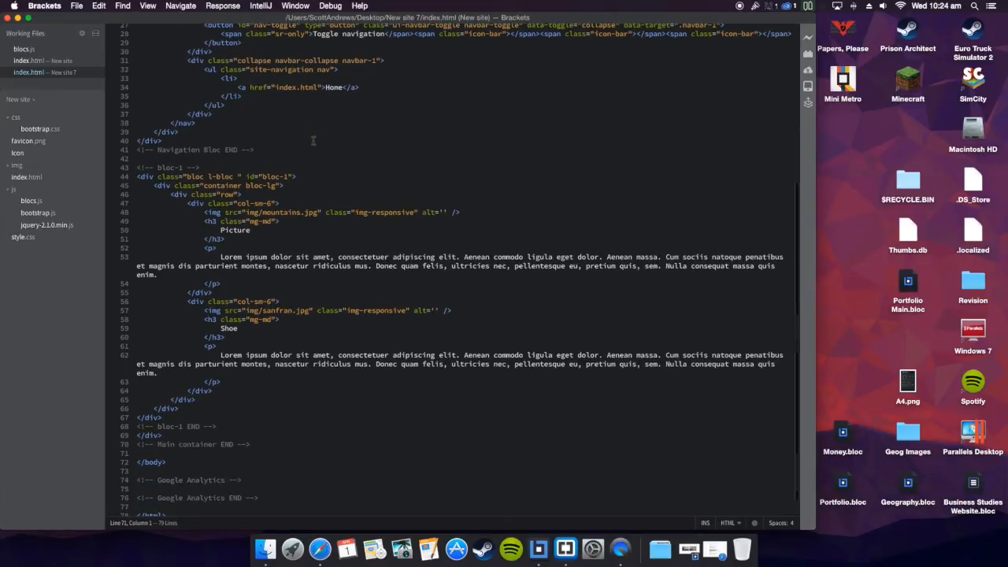
{"action": "scroll", "coordinate": [313, 141], "scroll_direction": "down", "scroll_amount": 1}
{"action": "scroll", "coordinate": [277, 152], "scroll_direction": "up", "scroll_amount": 15}
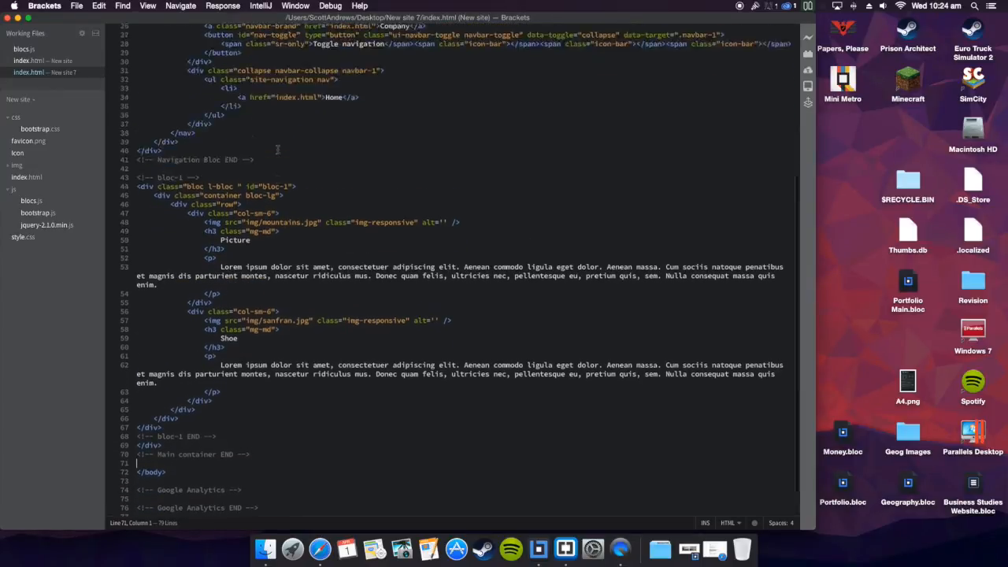
{"action": "scroll", "coordinate": [292, 315], "scroll_direction": "down", "scroll_amount": 10}
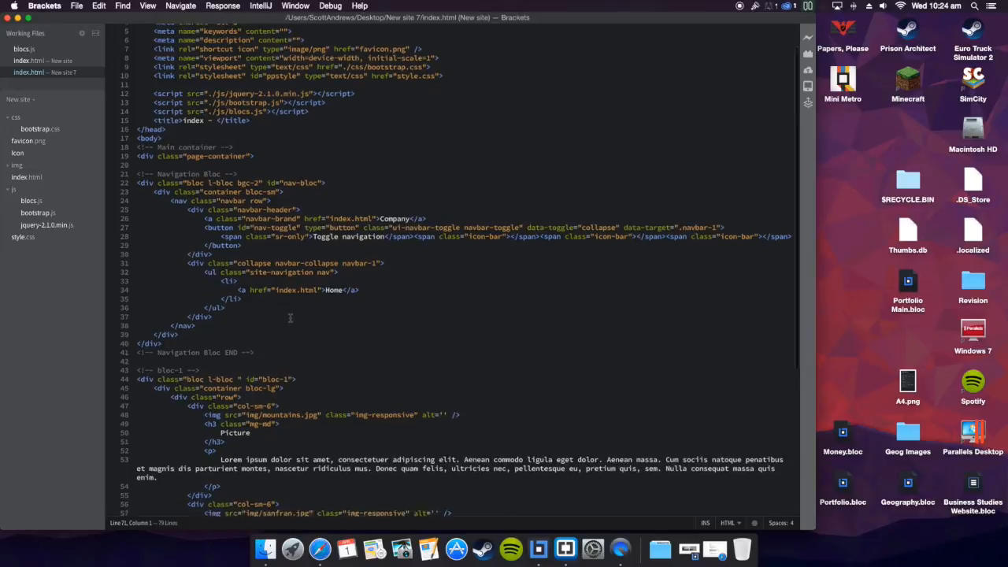
{"action": "scroll", "coordinate": [300, 309], "scroll_direction": "down", "scroll_amount": 2}
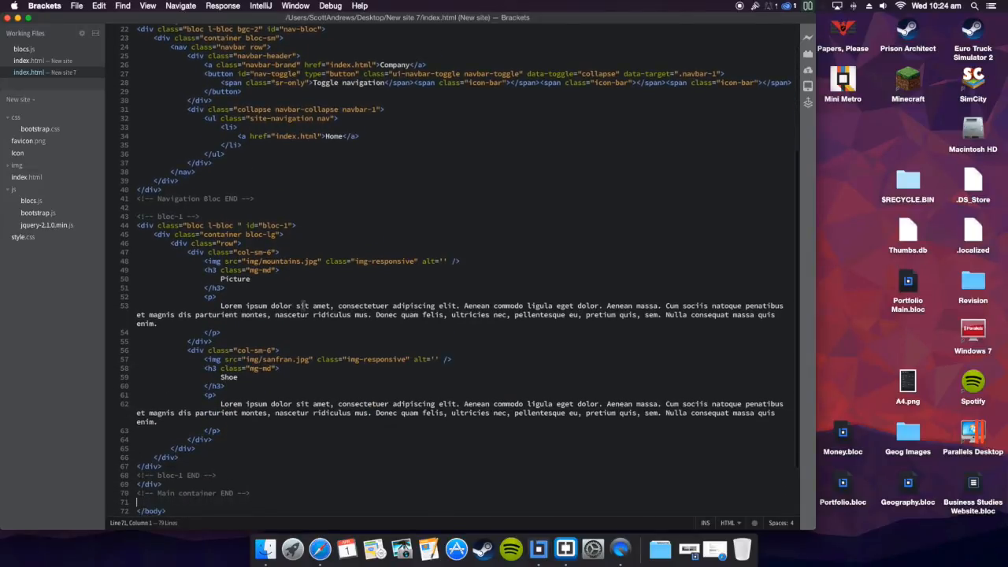
{"action": "scroll", "coordinate": [303, 309], "scroll_direction": "down", "scroll_amount": 2}
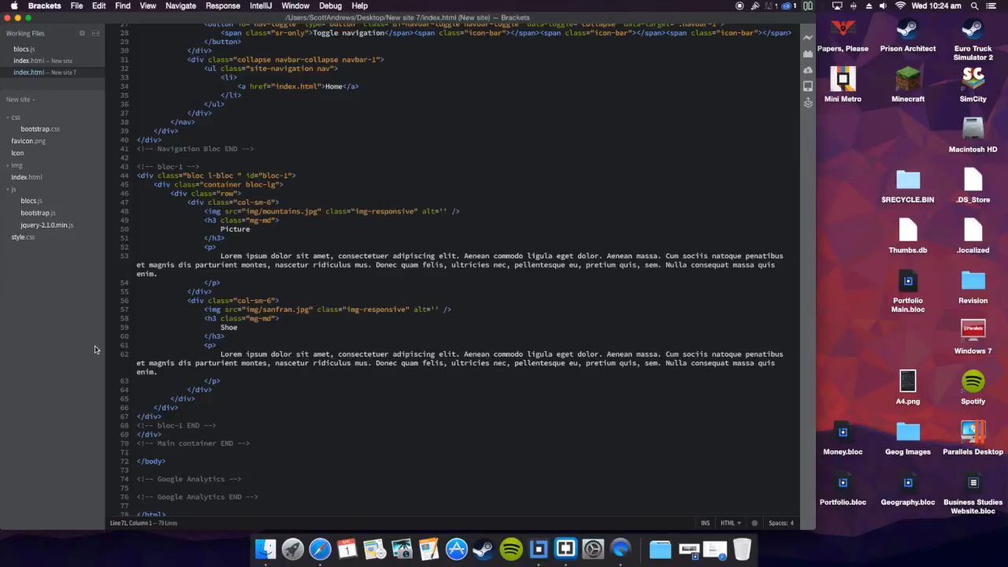
{"action": "left_click", "coordinate": [225, 382]}
{"action": "key", "text": "Return"}
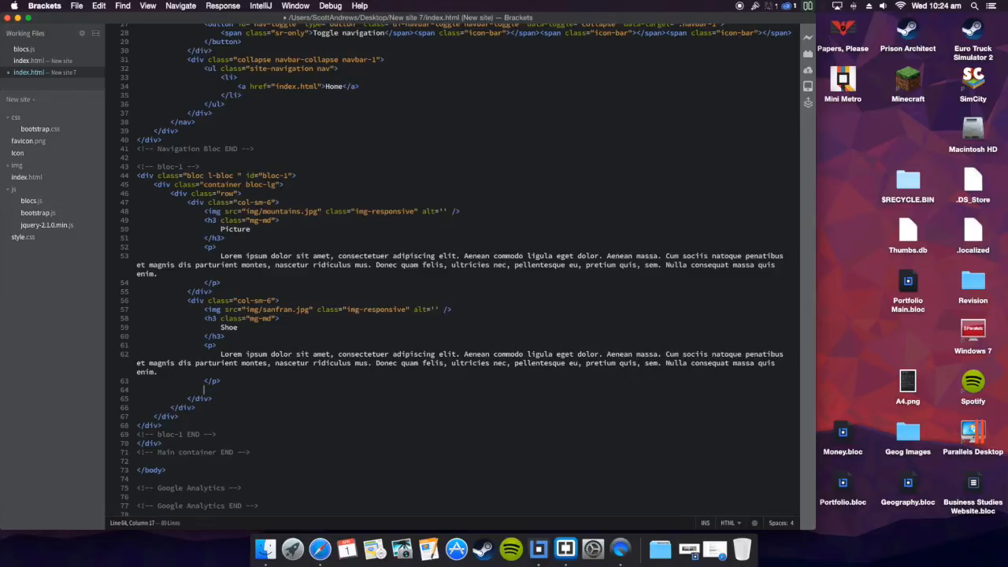
{"action": "type", "text": "<form action=\"https://www.paypal.com/cgi-bin/webscr\" method=\"post\" target=\"_top\"> <input type=\"hidden\" name=\"cmd\" value=\"_s-xclick\"> <input type=\"hidden\" name=\"hosted_button_id\" value=\"5JVWM6U36CGZE\"> <input type=\"image\" src=\"https://www.paypalobjects.com/en_GB/i/btn/btn_buynow_SM.gif\" border=\"0\" name=\"submit\" alt=\"PayPal - The safer, easier way to pay online.\"> <img alt=\"\" border=\"0\" src=\"https://www.paypalobjects.com/en_GB/i/scr/pixel.gif\" width=\"1\" height=\"1\"> </form>"}
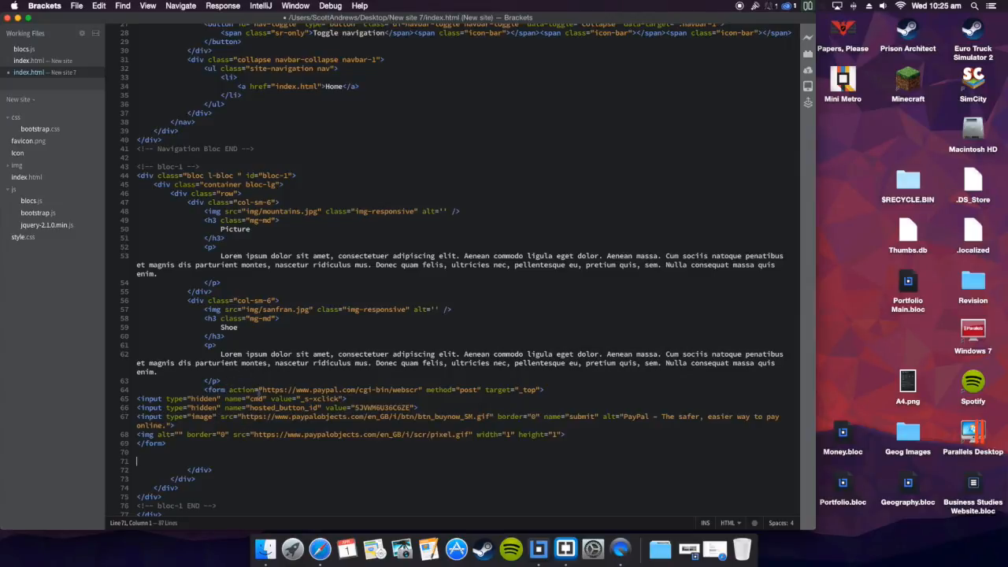
{"action": "left_click", "coordinate": [76, 6]}
{"action": "left_click", "coordinate": [98, 74]}
Open index.html in Safari, test the Buy Now button's checkout page and return to the site preview.
{"action": "left_click_drag", "start_coordinate": [662, 17], "coordinate": [640, 219]}
{"action": "double_click", "coordinate": [622, 138]}
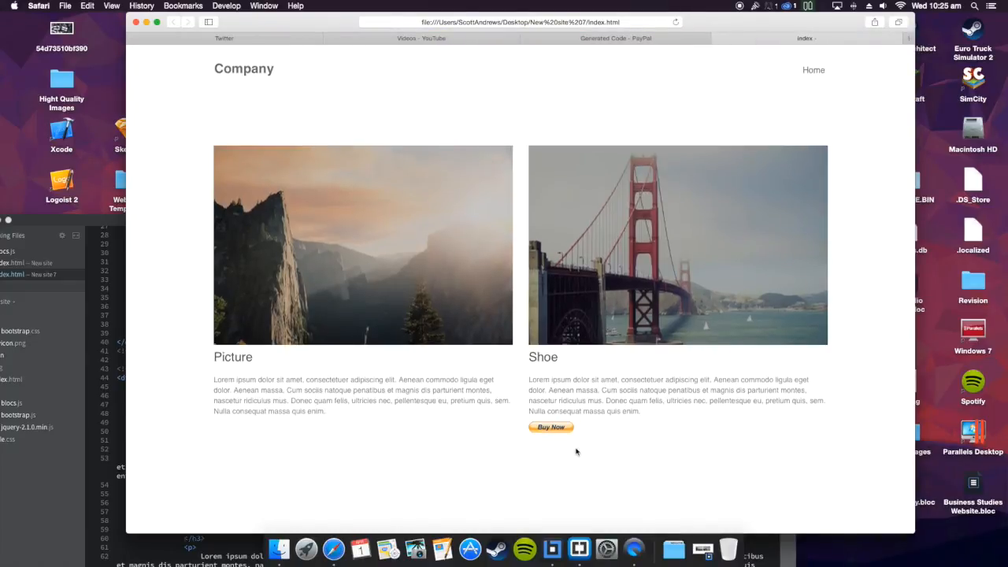
{"action": "left_click", "coordinate": [561, 428]}
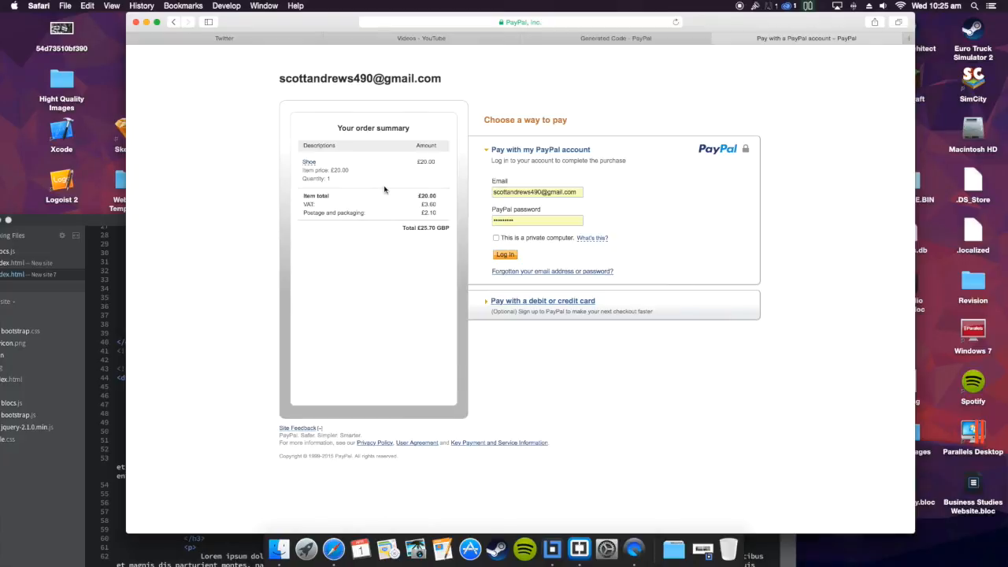
{"action": "left_click", "coordinate": [717, 41]}
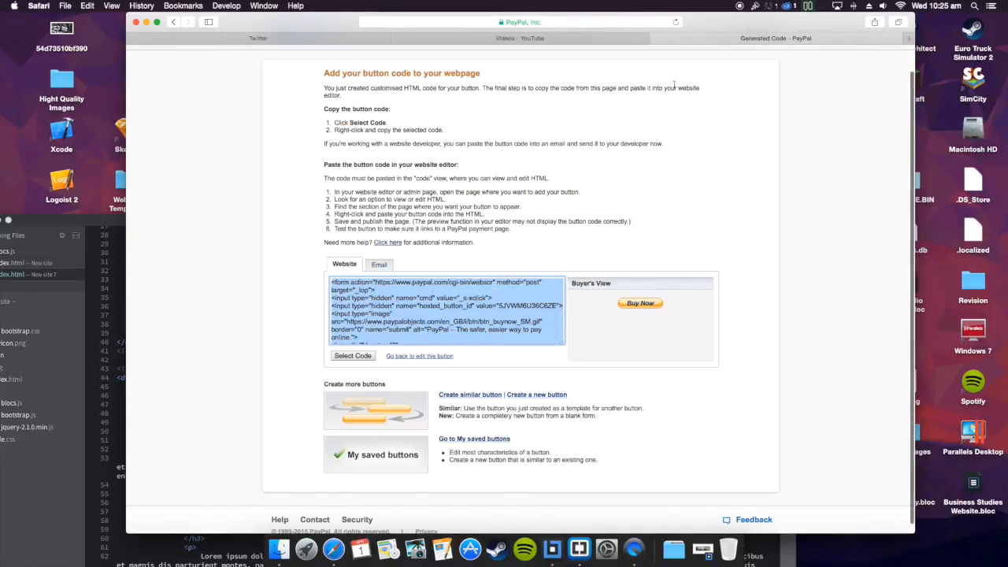
{"action": "left_click", "coordinate": [146, 22]}
{"action": "double_click", "coordinate": [612, 151]}
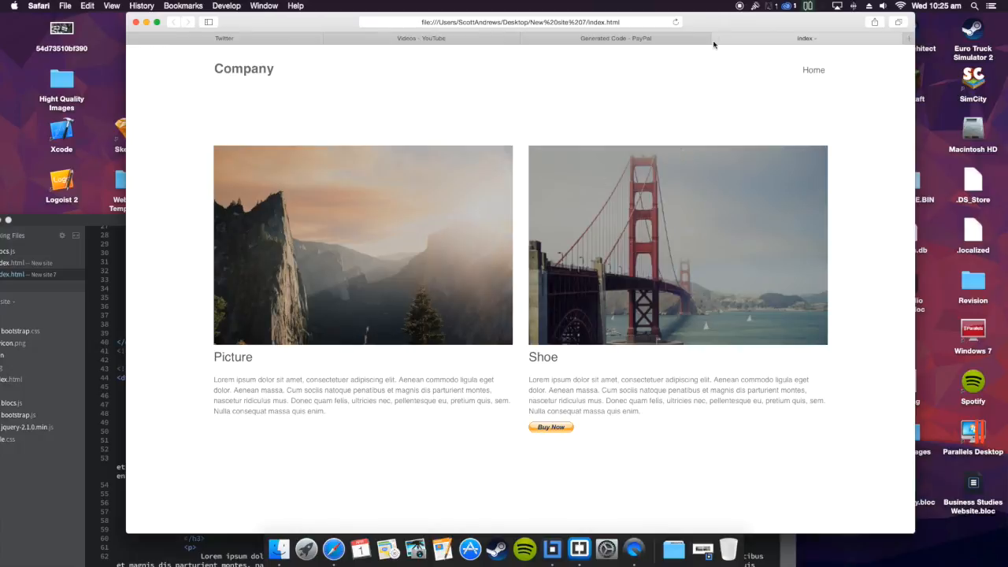
Return to Brackets and add the attribute id="paypal" to the opening tag of the PayPal form.
{"action": "left_click_drag", "start_coordinate": [95, 223], "coordinate": [131, 75]}
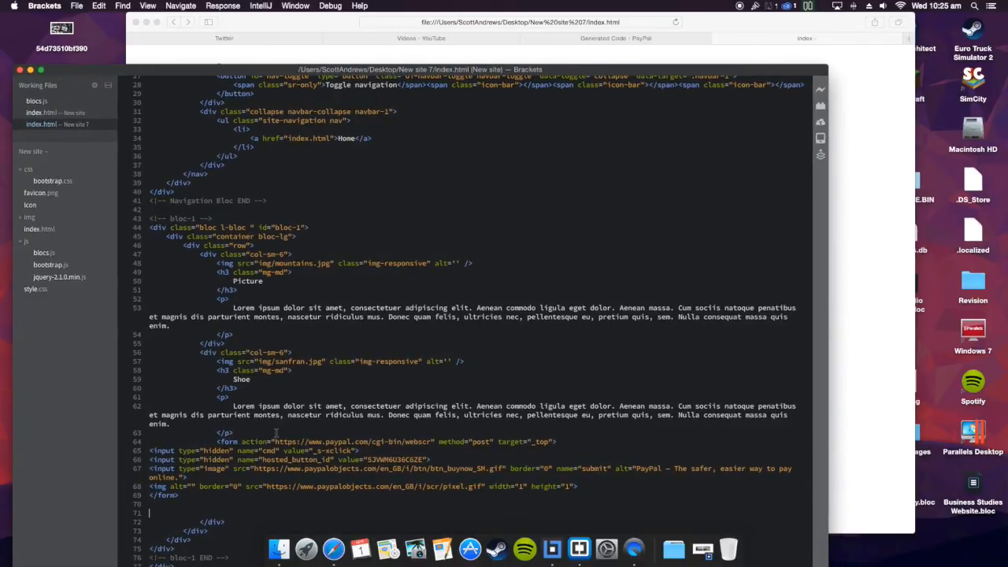
{"action": "left_click", "coordinate": [238, 442]}
{"action": "type", "text": "id"}
{"action": "key", "text": "Return"}
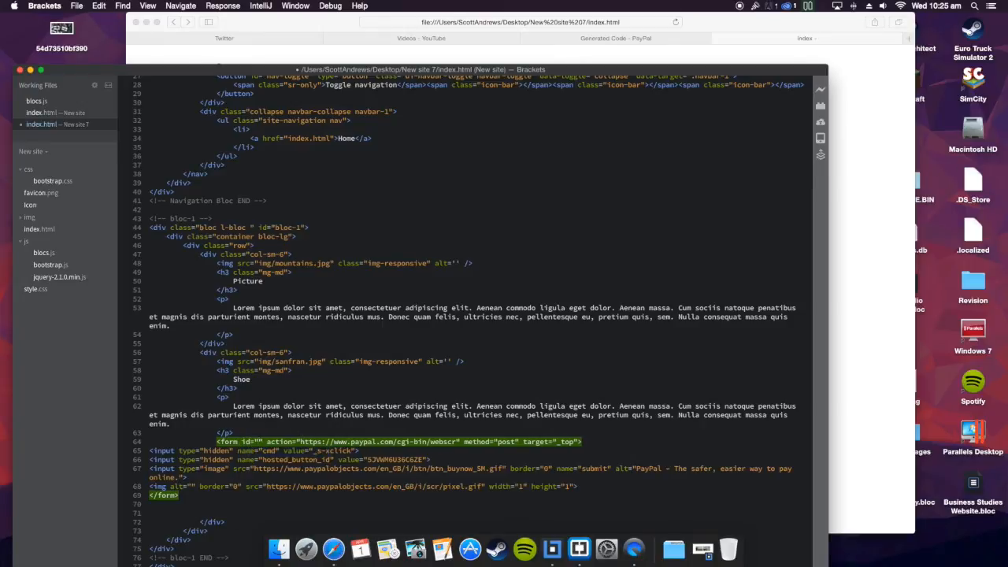
{"action": "type", "text": "paypal"}
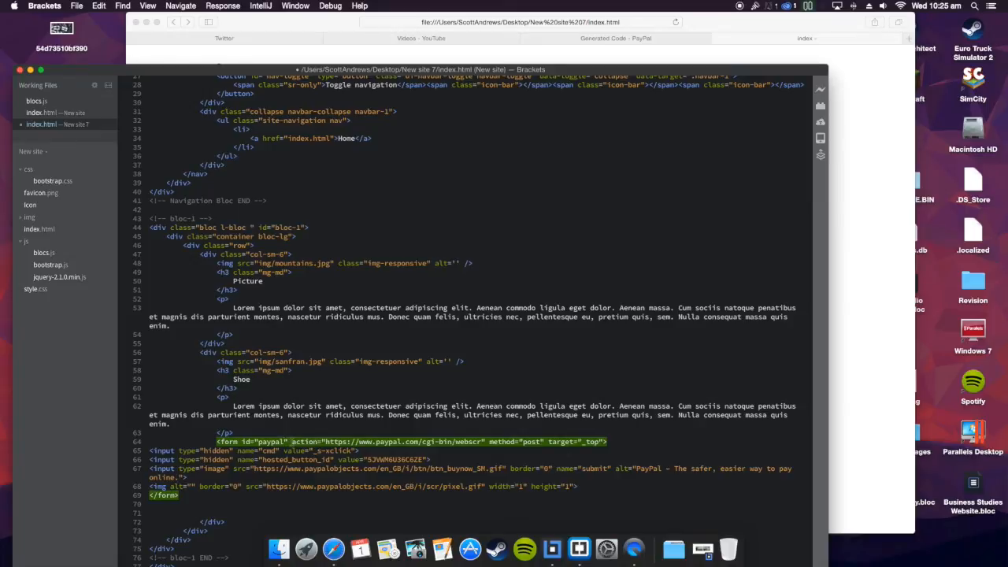
Switch the Brackets project to the New site 7 folder, saving the index.html changes, and open its index.html.
{"action": "left_click", "coordinate": [50, 155]}
{"action": "left_click", "coordinate": [63, 168]}
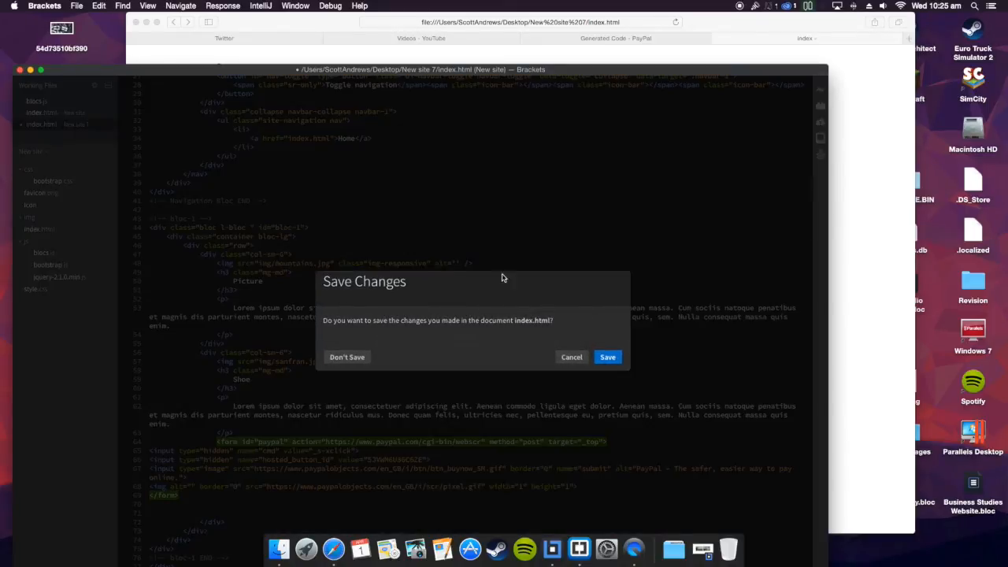
{"action": "left_click", "coordinate": [607, 359]}
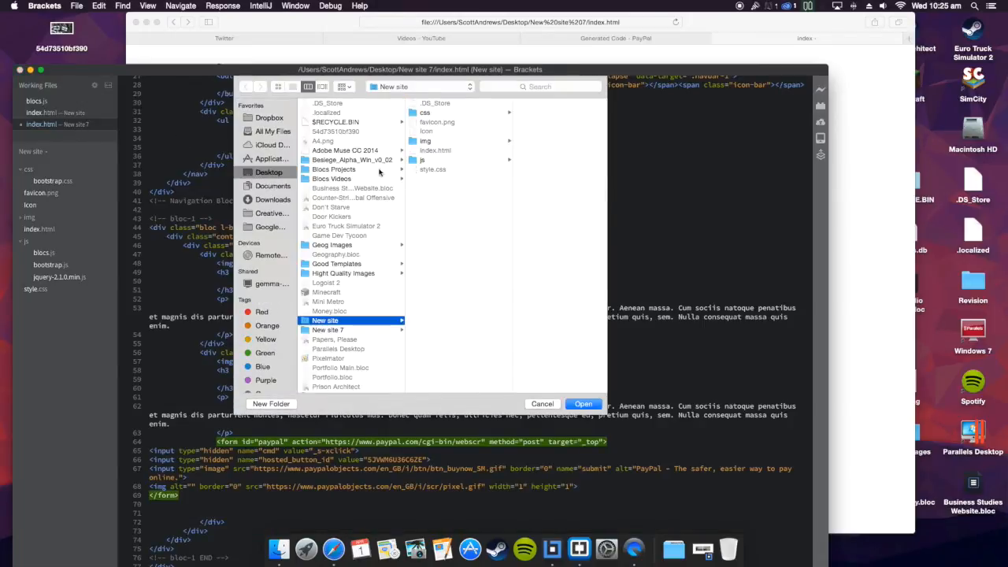
{"action": "left_click", "coordinate": [363, 330]}
{"action": "left_click", "coordinate": [590, 405]}
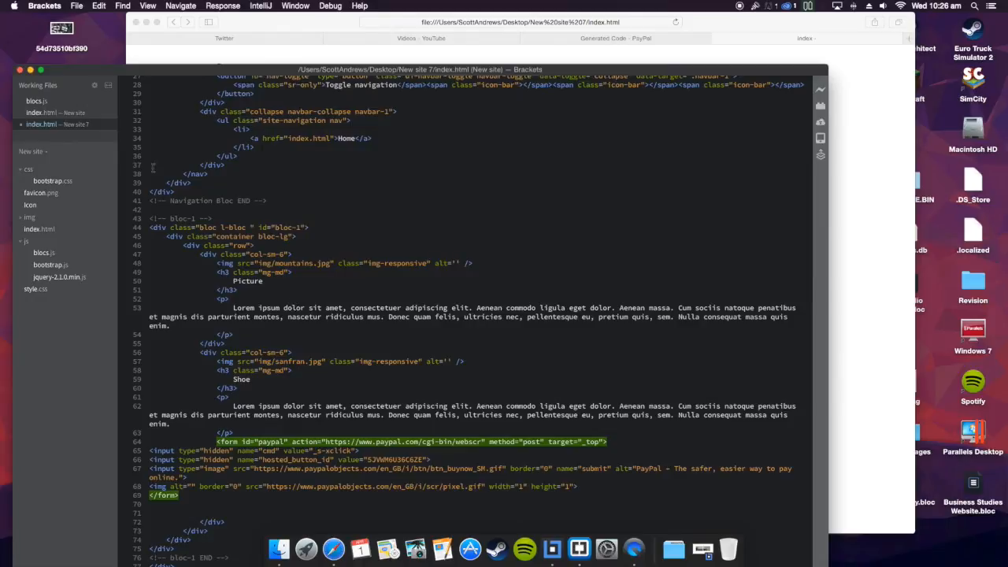
{"action": "left_click", "coordinate": [52, 151]}
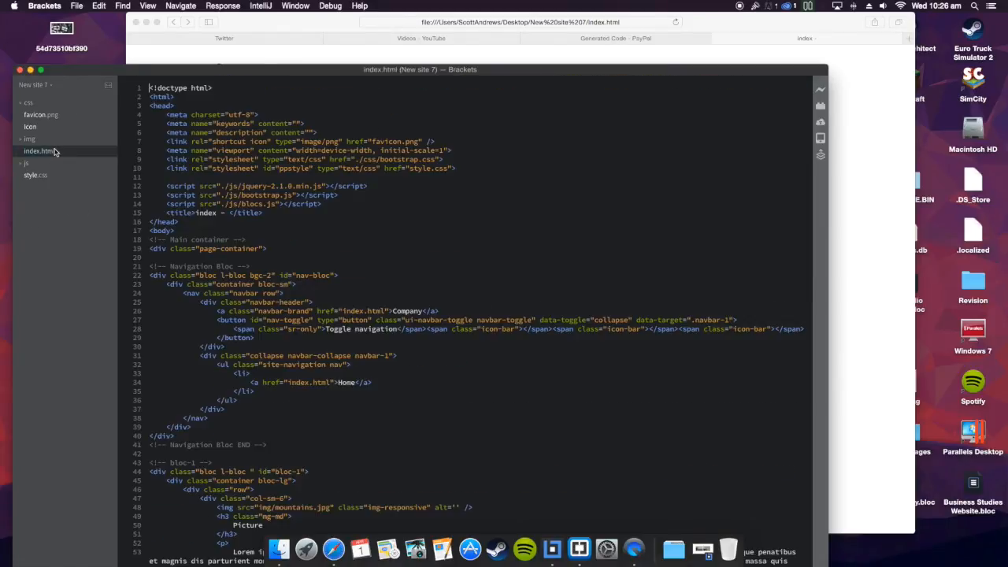
Open style.css and start a #paypal rule on a new line below the last closing brace of the stylesheet.
{"action": "scroll", "coordinate": [249, 227], "scroll_direction": "down", "scroll_amount": 3}
{"action": "scroll", "coordinate": [251, 227], "scroll_direction": "down", "scroll_amount": 10}
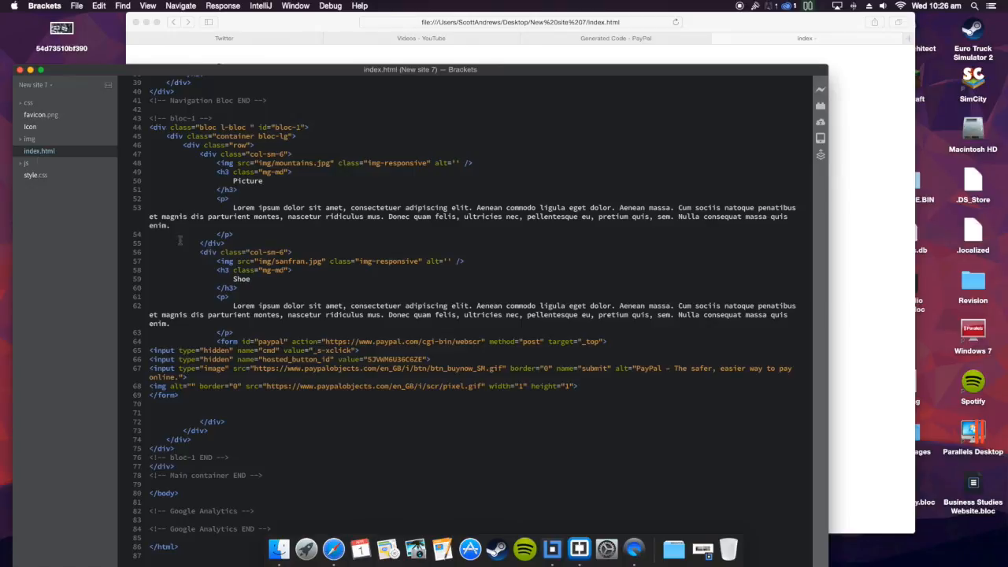
{"action": "left_click", "coordinate": [37, 176]}
{"action": "scroll", "coordinate": [179, 211], "scroll_direction": "down", "scroll_amount": 20}
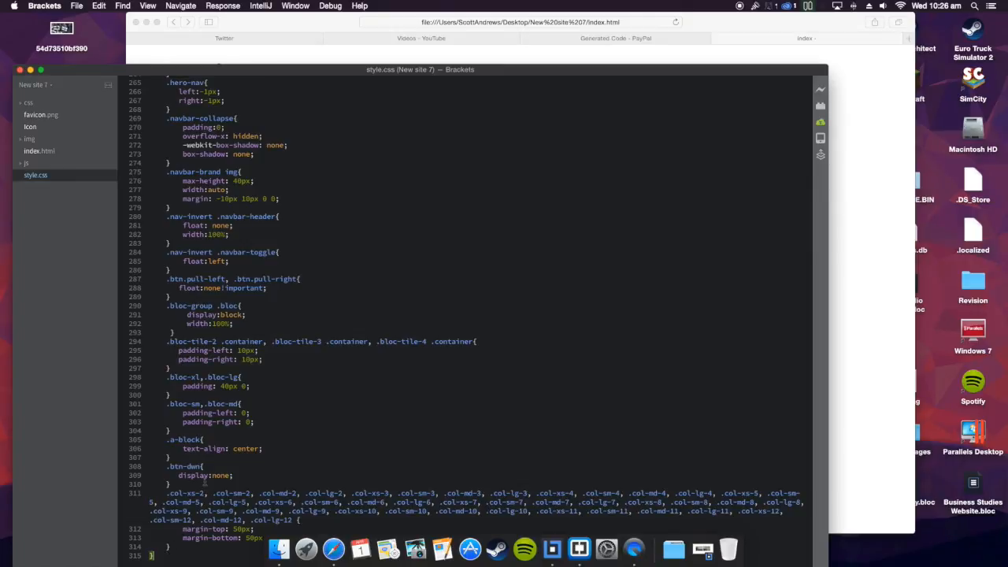
{"action": "scroll", "coordinate": [204, 481], "scroll_direction": "up", "scroll_amount": 20}
{"action": "scroll", "coordinate": [204, 482], "scroll_direction": "down", "scroll_amount": 20}
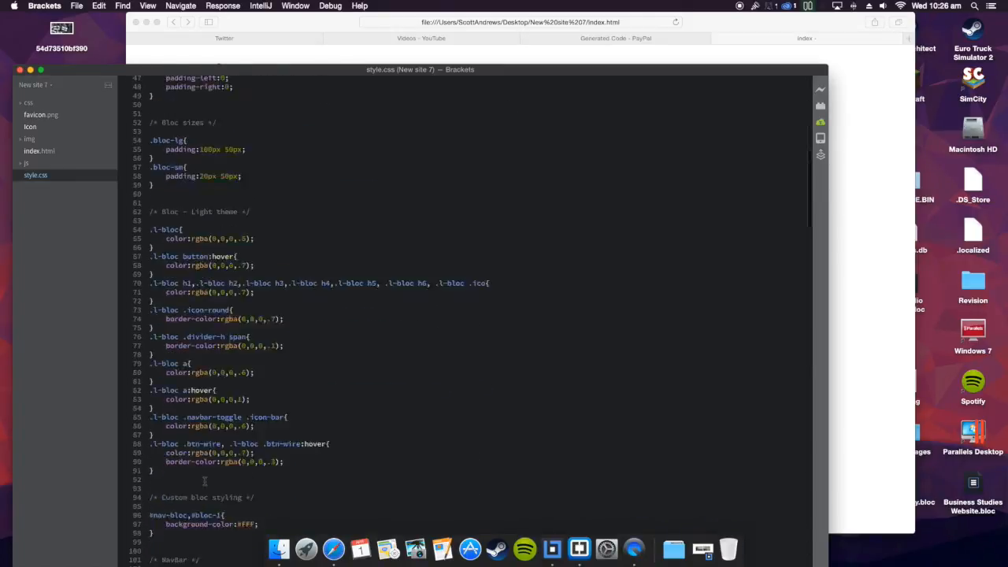
{"action": "scroll", "coordinate": [204, 482], "scroll_direction": "down", "scroll_amount": 20}
{"action": "key", "text": "Return"}
{"action": "key", "text": "Return"}
{"action": "key", "text": "Return"}
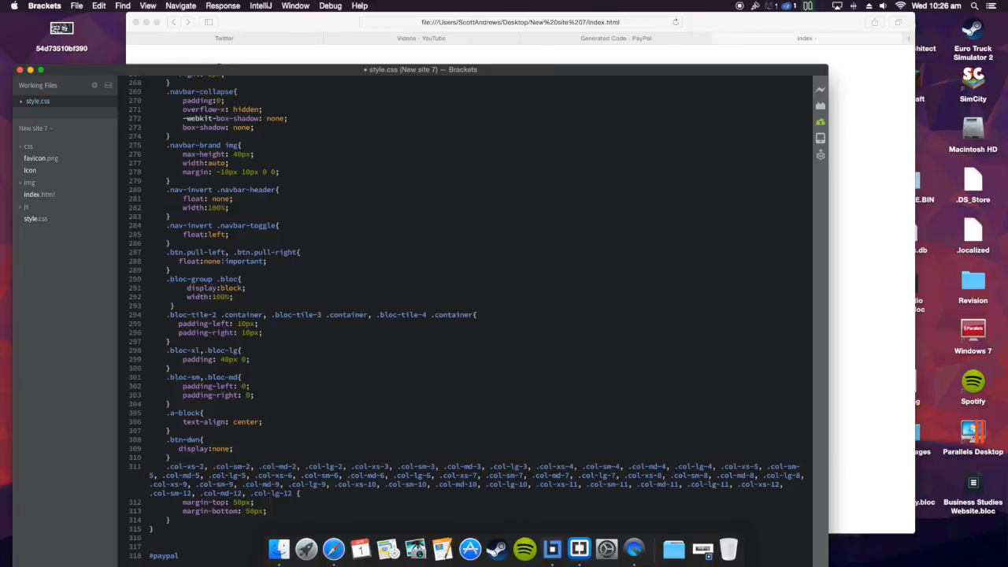
{"action": "type", "text": "#paypal{"}
{"action": "key", "text": "Return"}
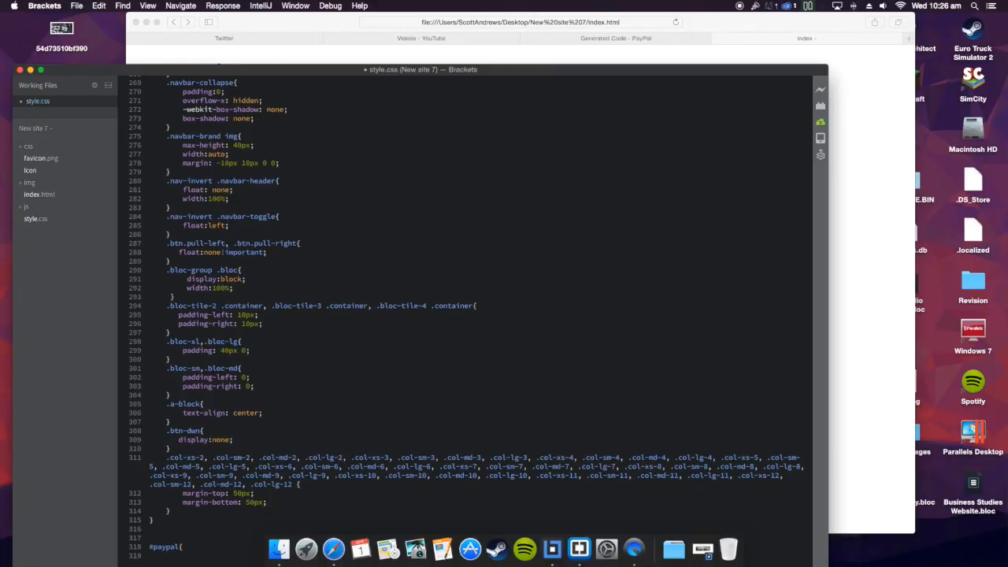
Add the declaration align-content: center; to the #paypal rule, close the rule with a brace and save style.css.
{"action": "type", "text": "ali"}
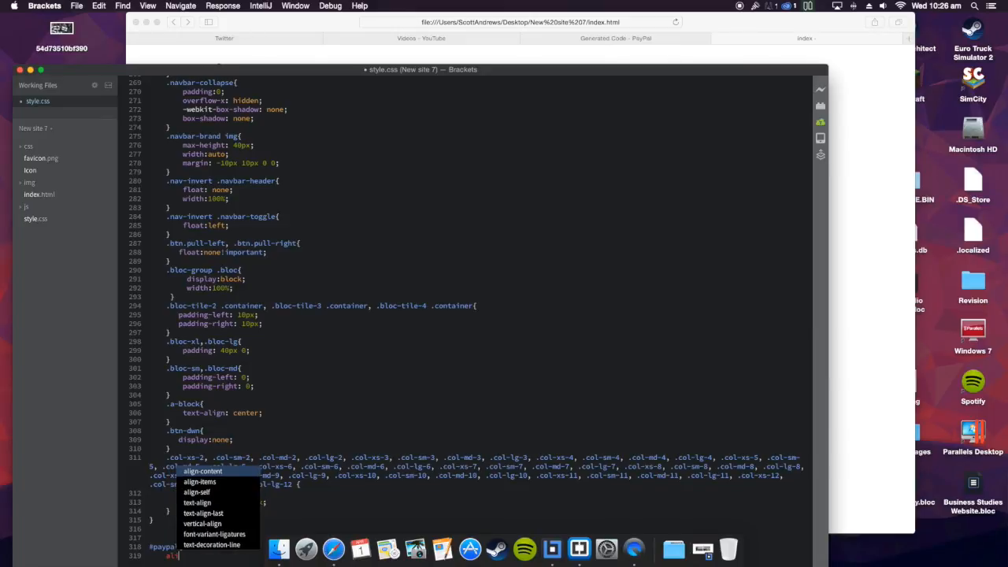
{"action": "key", "text": "Return"}
{"action": "key", "text": "Return"}
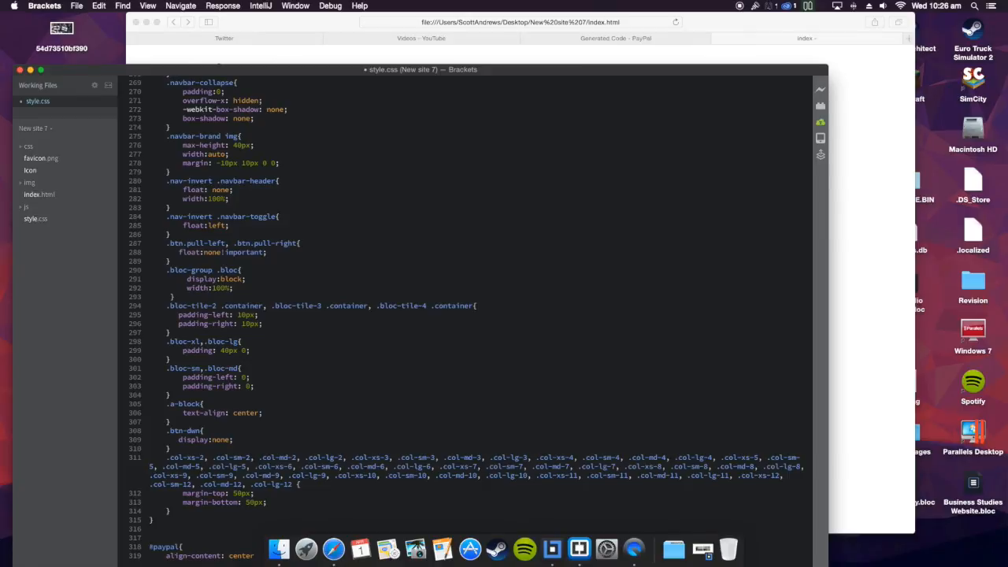
{"action": "type", "text": ";"}
{"action": "key", "text": "Return"}
{"action": "type", "text": "}"}
{"action": "scroll", "coordinate": [170, 355], "scroll_direction": "up", "scroll_amount": 1}
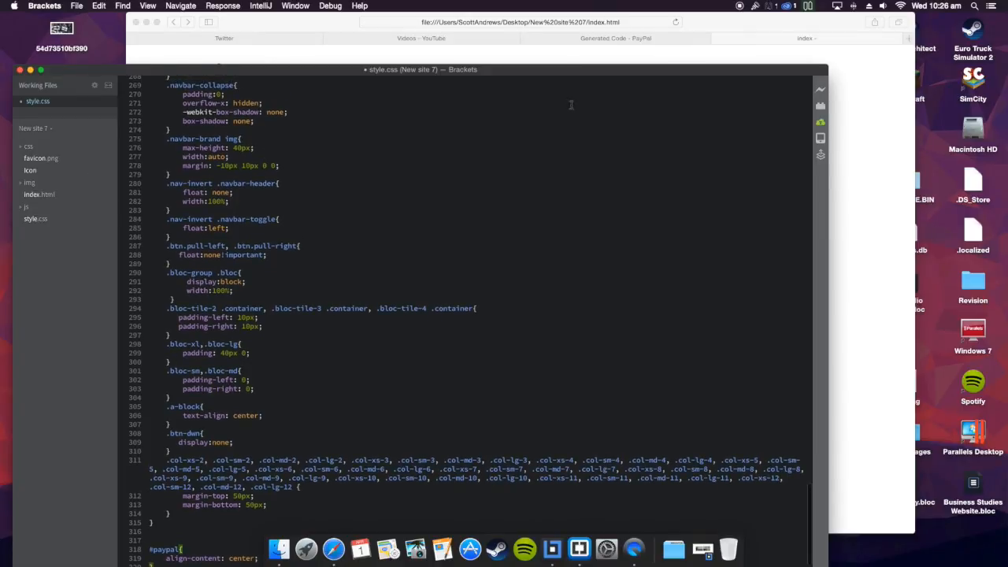
{"action": "left_click", "coordinate": [76, 6]}
{"action": "left_click", "coordinate": [113, 76]}
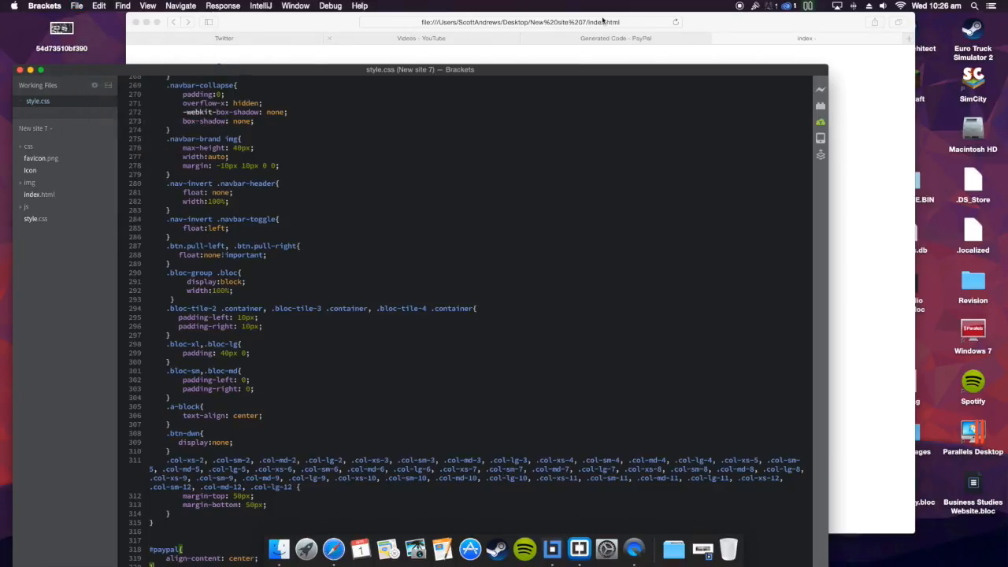
Reload the site preview in Safari and check the Buy Now button's alignment against the #paypal rule in Brackets.
{"action": "left_click", "coordinate": [736, 27]}
{"action": "left_click", "coordinate": [675, 22]}
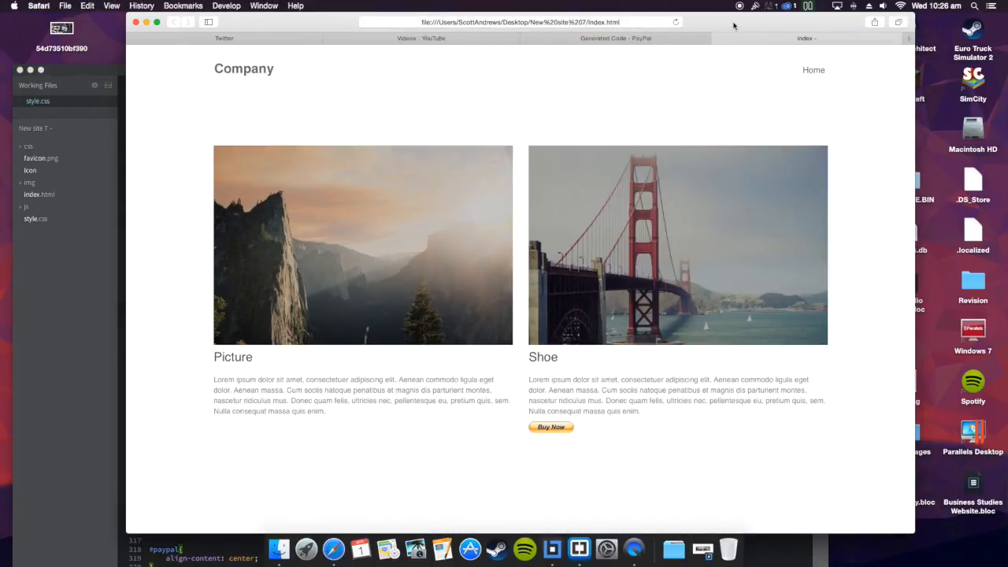
{"action": "left_click", "coordinate": [88, 122]}
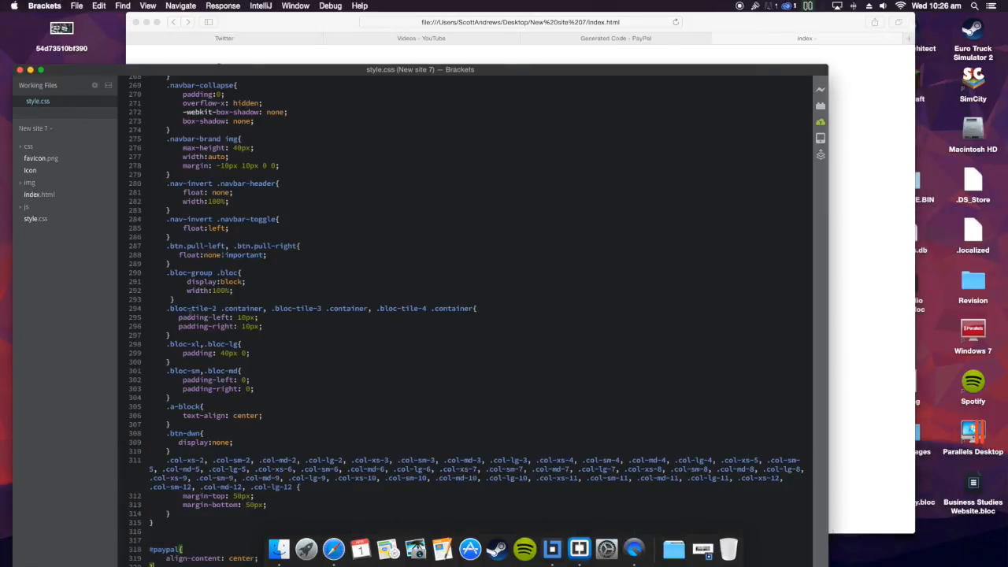
{"action": "scroll", "coordinate": [298, 428], "scroll_direction": "down", "scroll_amount": 1}
{"action": "left_click", "coordinate": [241, 546]}
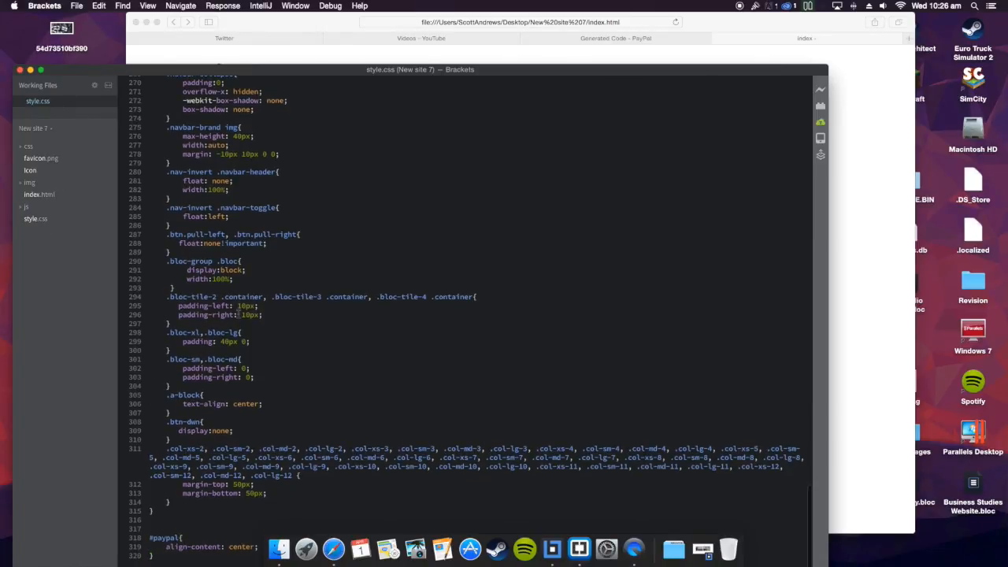
{"action": "scroll", "coordinate": [343, 366], "scroll_direction": "up", "scroll_amount": 10}
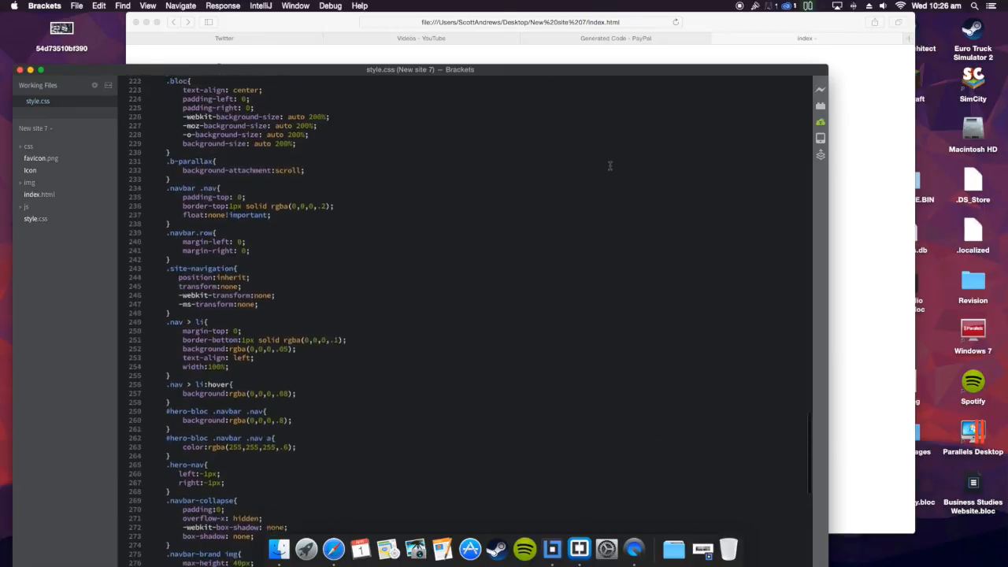
{"action": "left_click", "coordinate": [706, 32]}
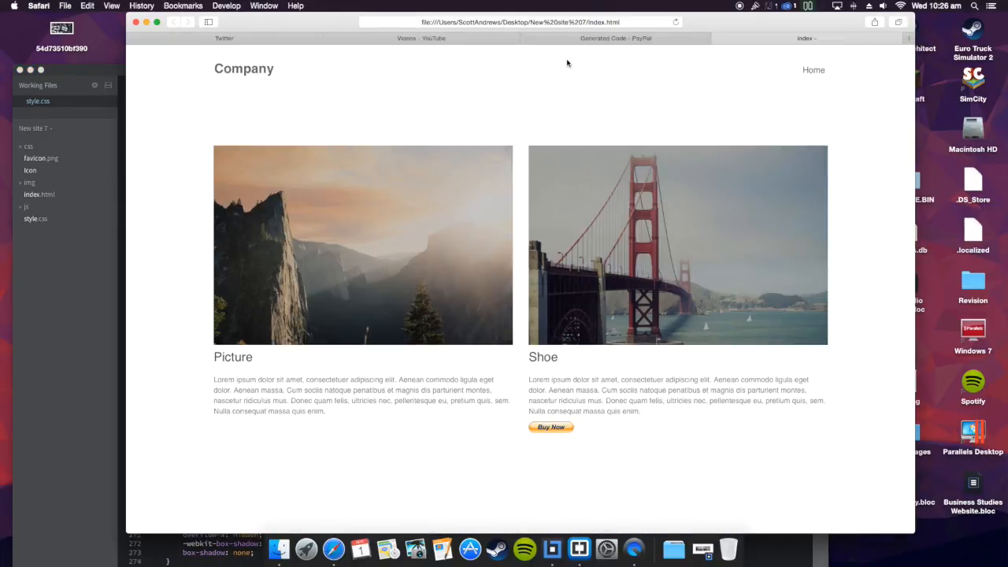